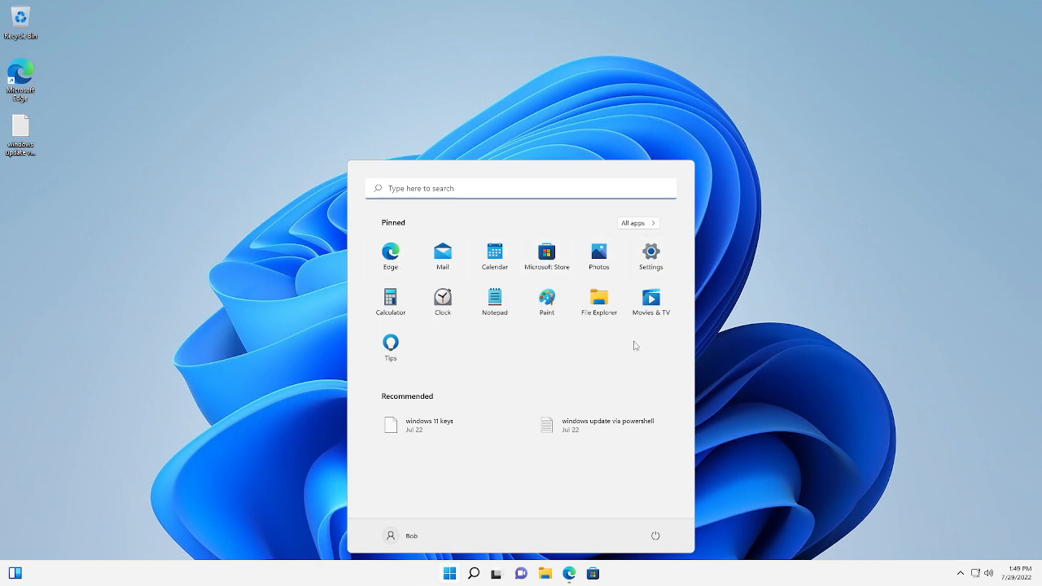
Look through the full list of installed Windows apps in the Start menu, from Calculator to Xbox Game Bar, and close it
click(638, 227)
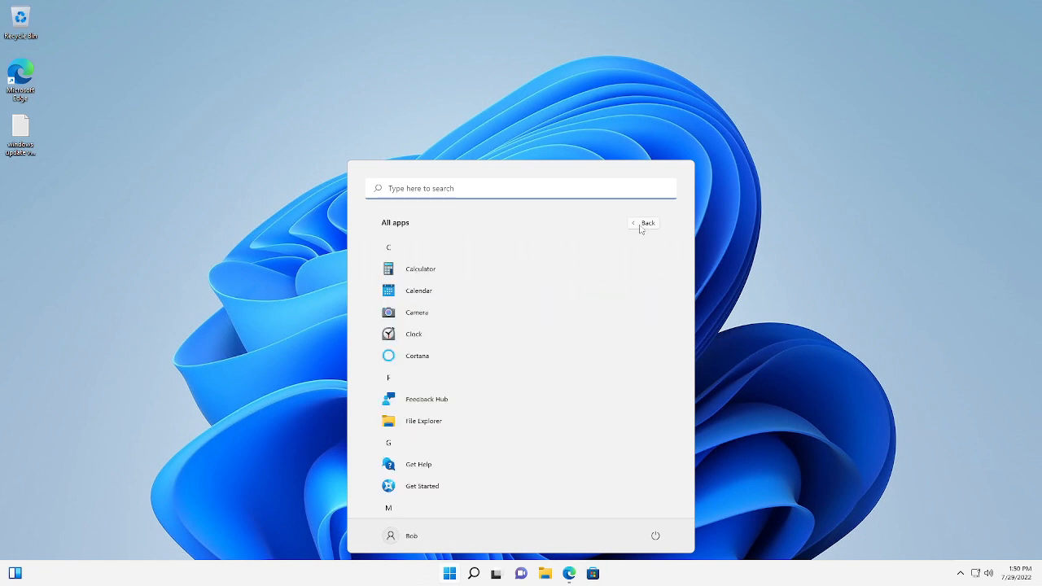
scroll(442, 361, down, 5)
scroll(442, 360, up, 2)
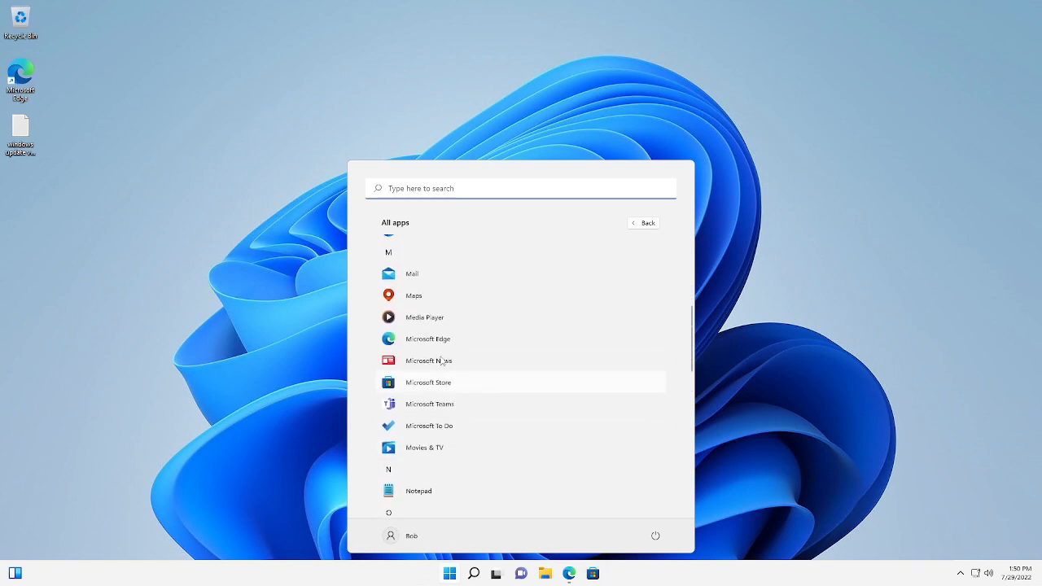
scroll(428, 402, down, 3)
scroll(427, 403, down, 5)
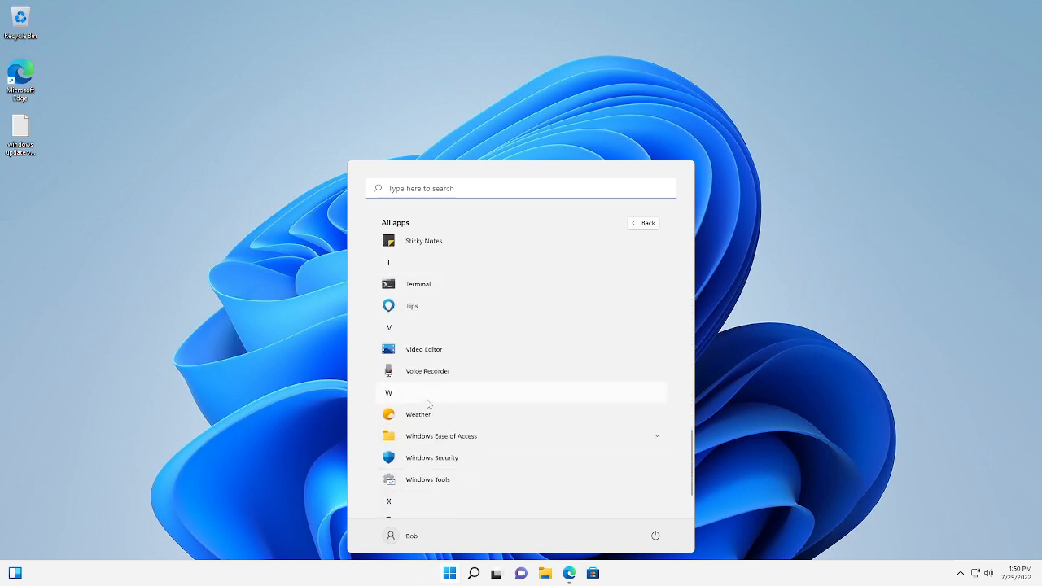
scroll(427, 403, down, 2)
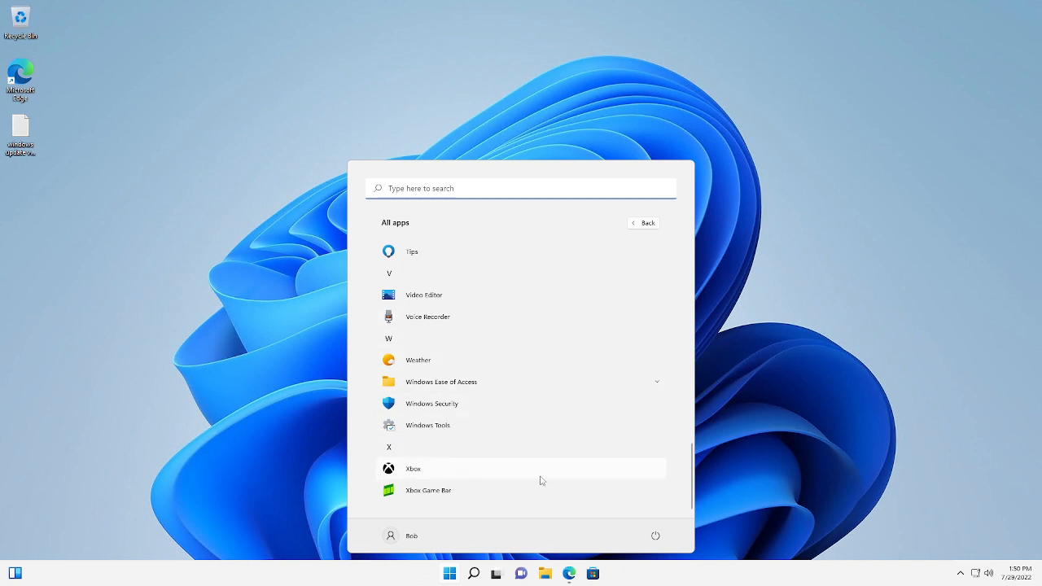
scroll(454, 433, up, 1)
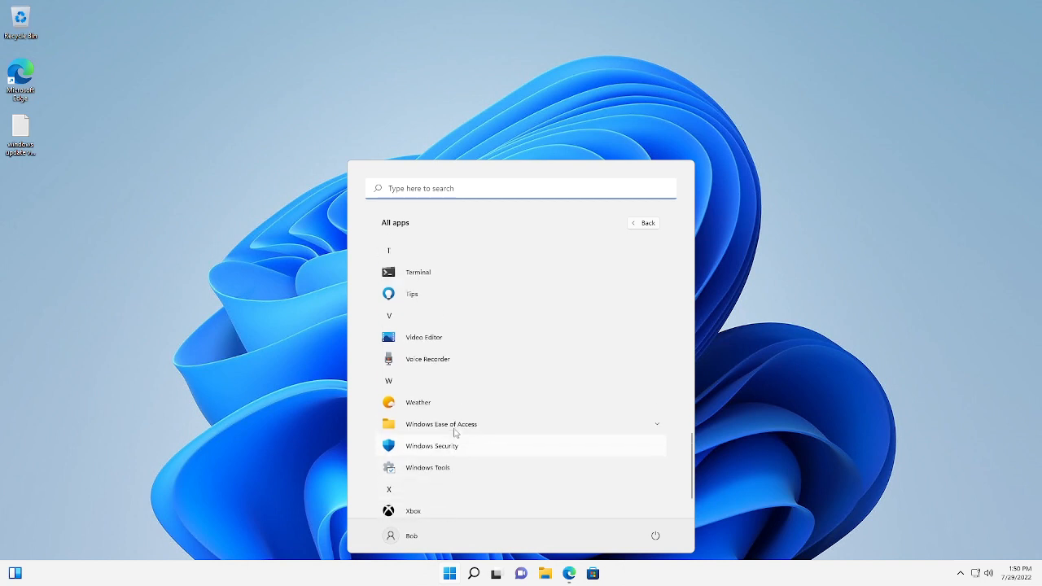
scroll(454, 433, up, 10)
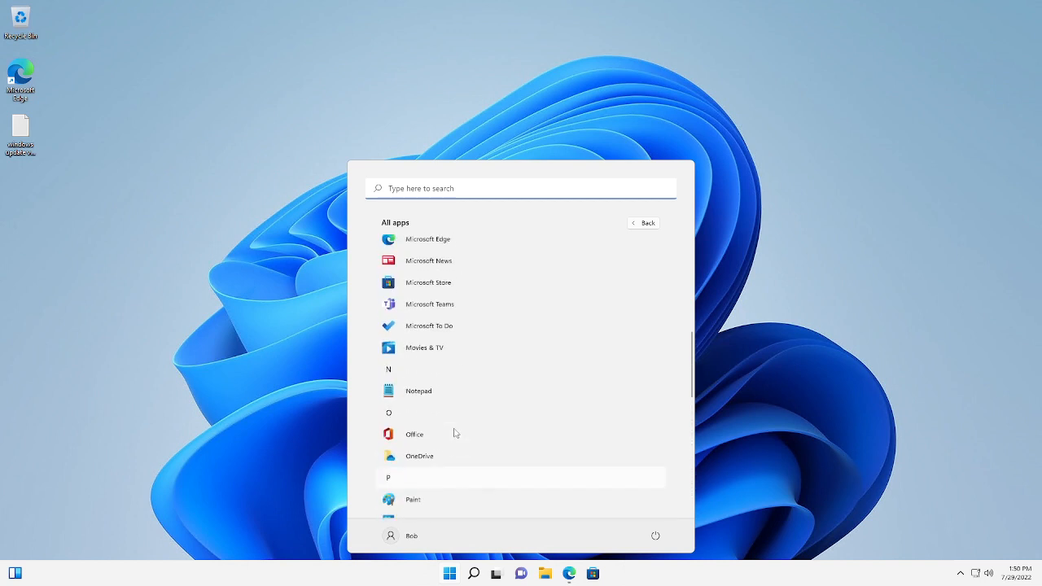
click(712, 518)
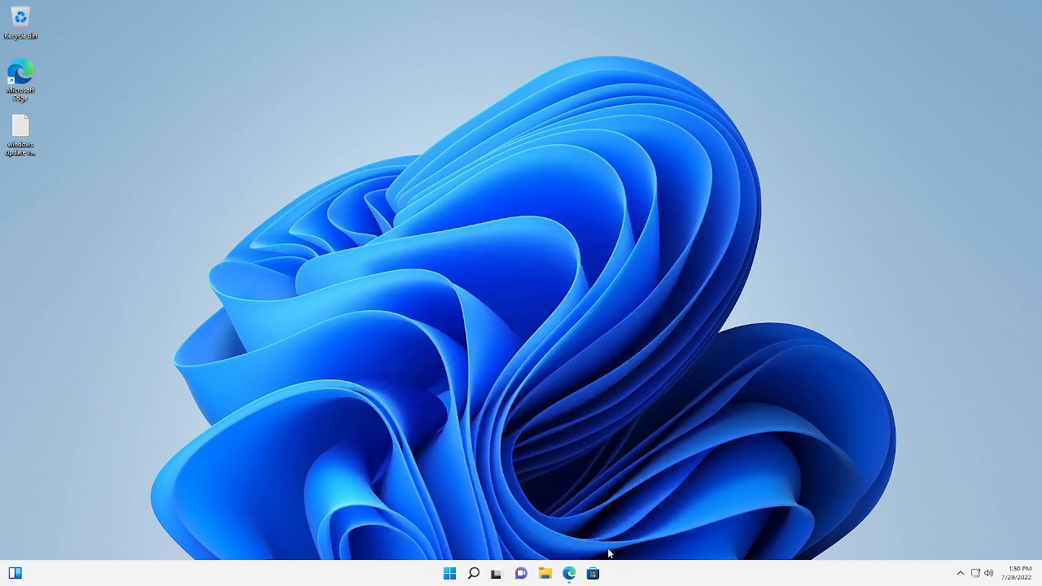
Switch to Edge to view the ThisIsWin11 1.2.220 GitHub release page and its address, and minimize the browser
click(569, 573)
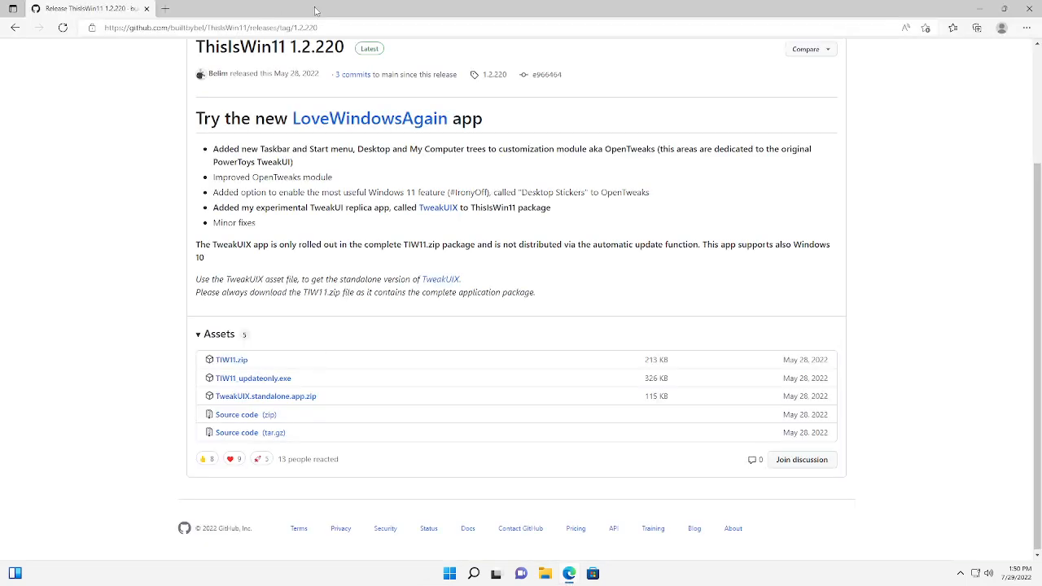
click(336, 26)
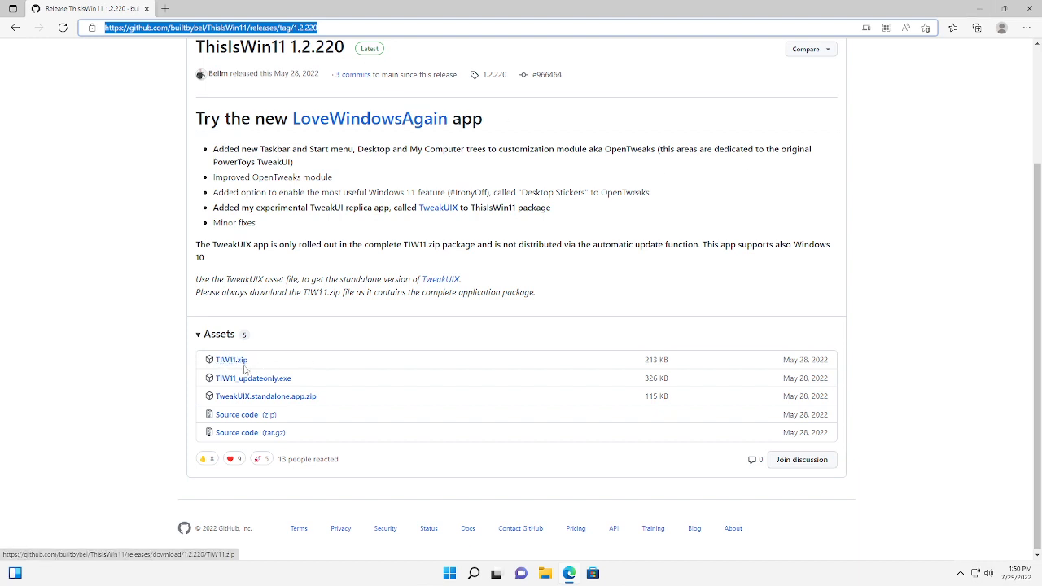
click(980, 8)
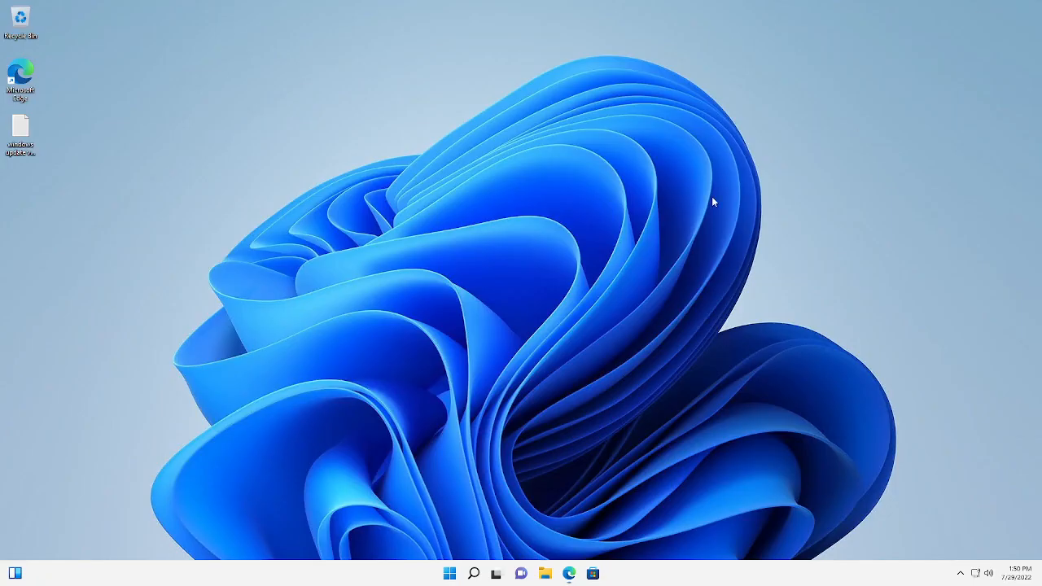
Open the Downloads folder in File Explorer and delete the previously extracted TIW11 folder, keeping the zip archive
click(550, 575)
click(271, 239)
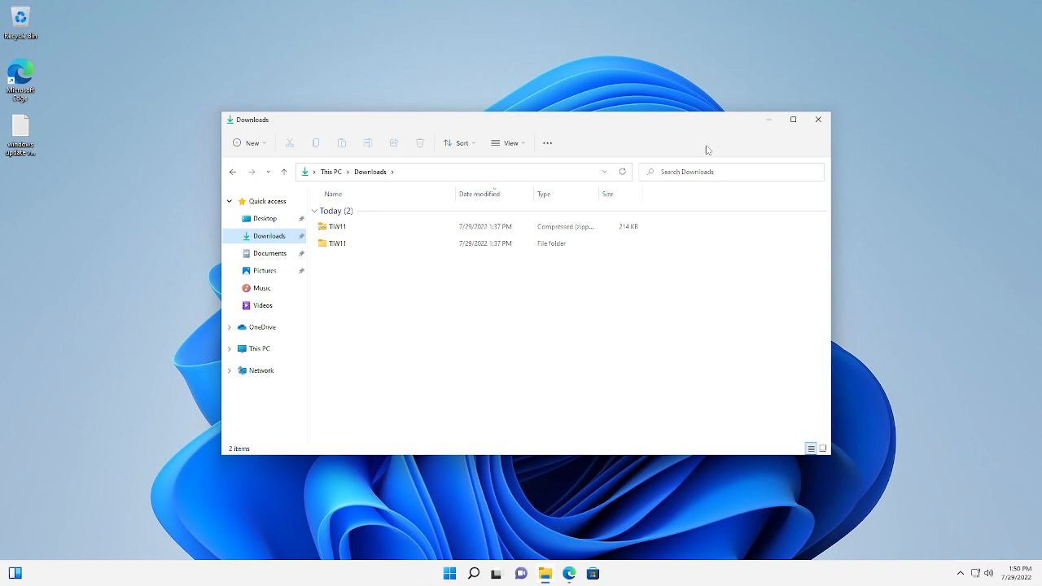
click(335, 247)
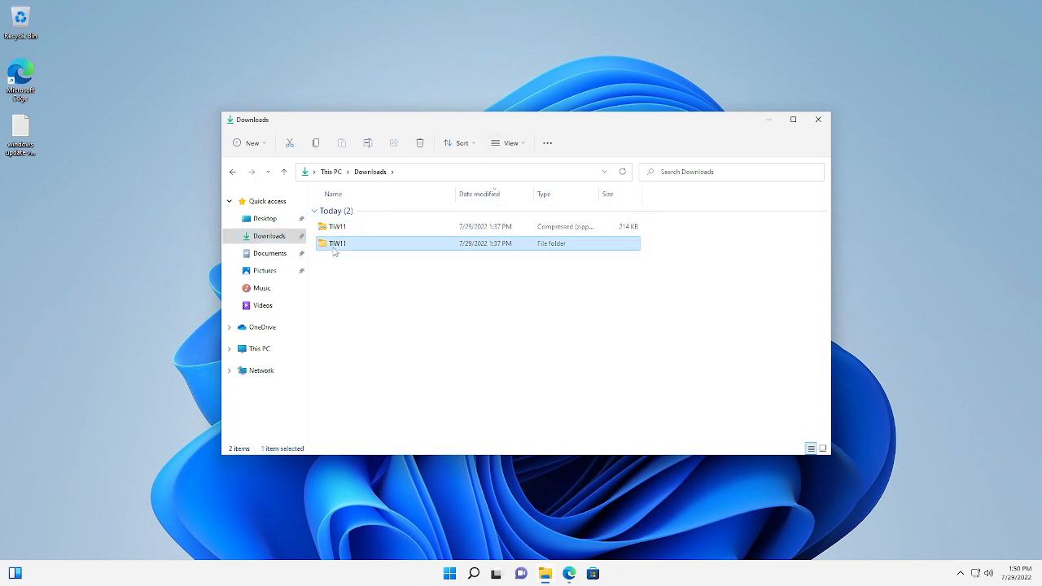
key(Delete)
drag(411, 122, 387, 79)
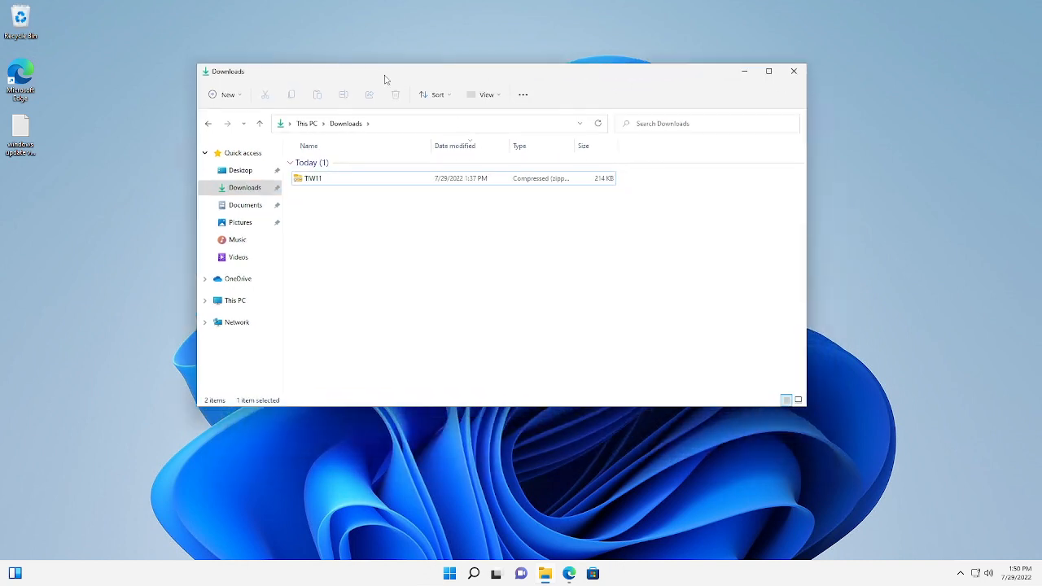
Extract the TIW11 zip archive to a TIW11 folder in Downloads and close the original Downloads window
click(317, 183)
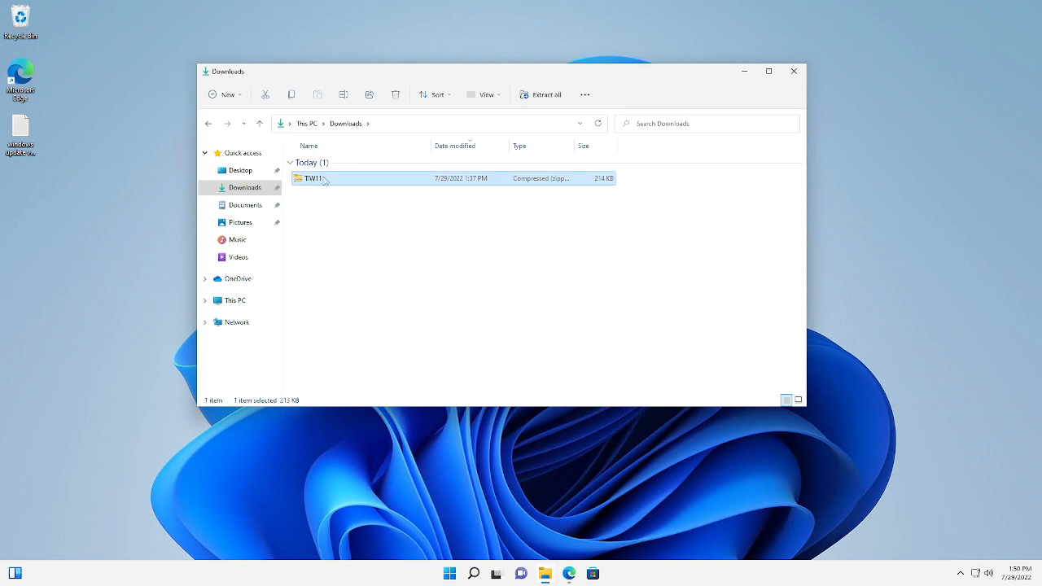
right_click(316, 185)
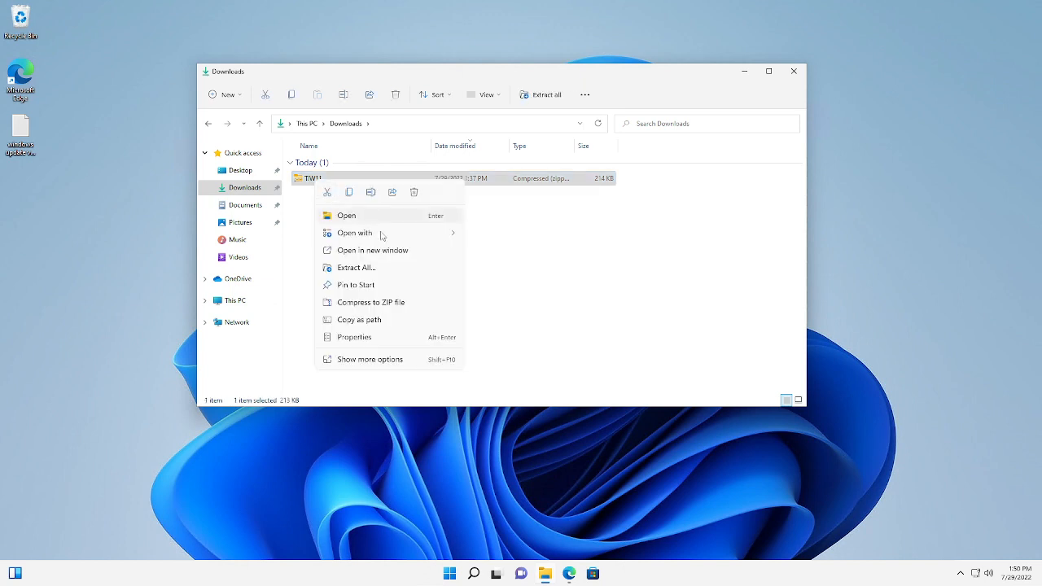
mouse_move(387, 236)
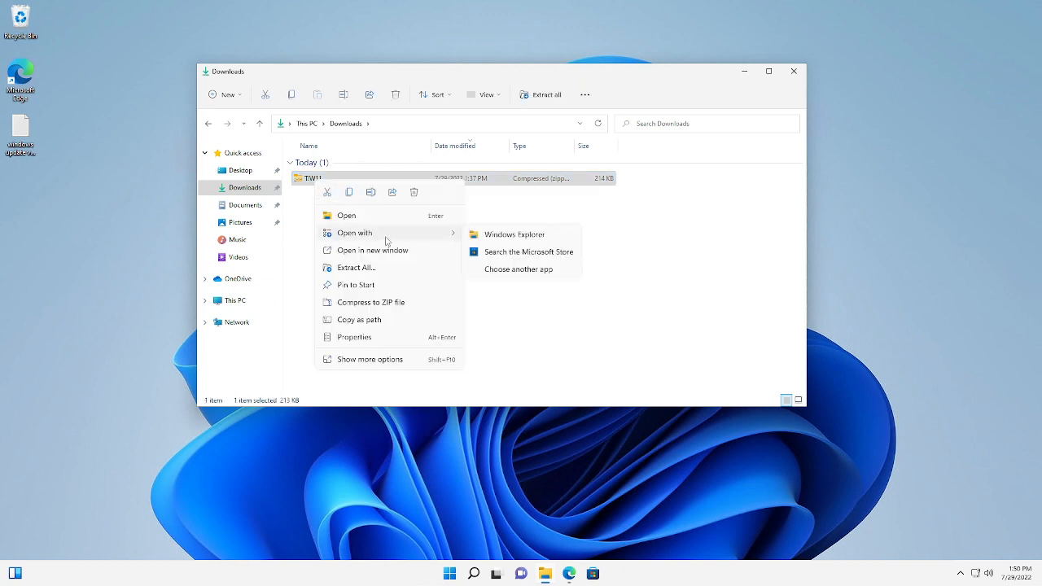
click(358, 269)
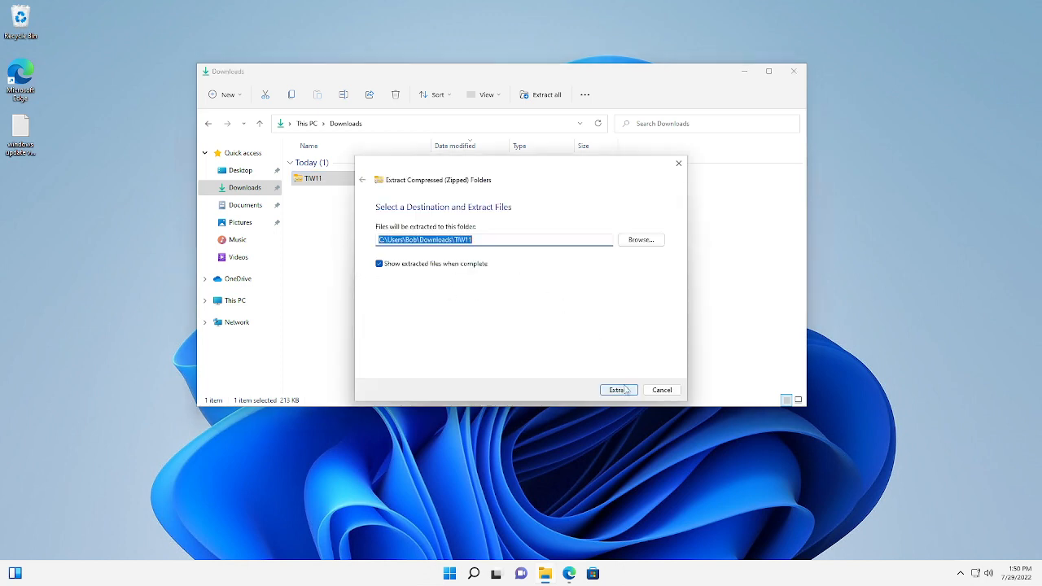
click(618, 390)
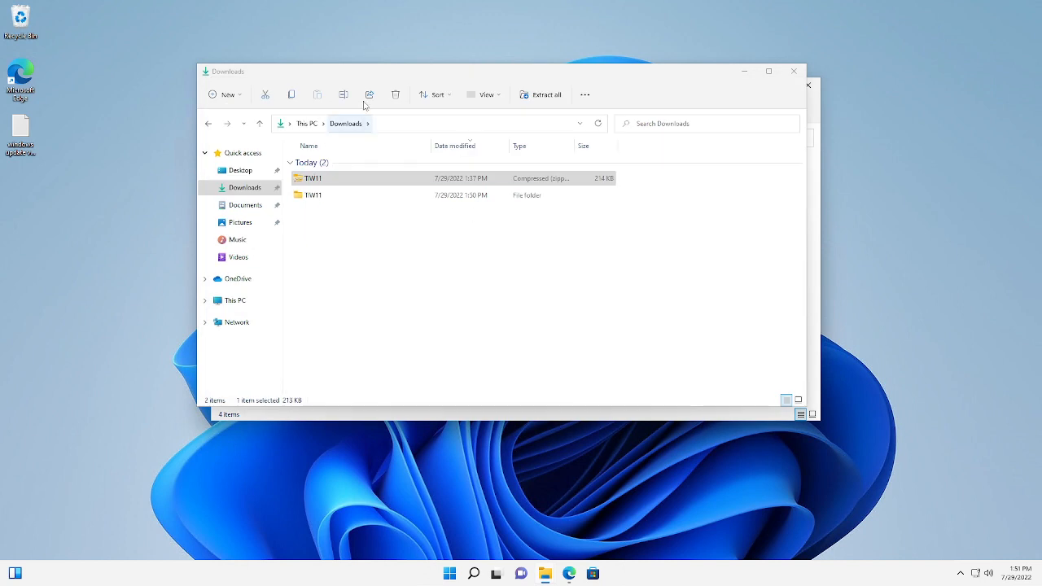
click(792, 74)
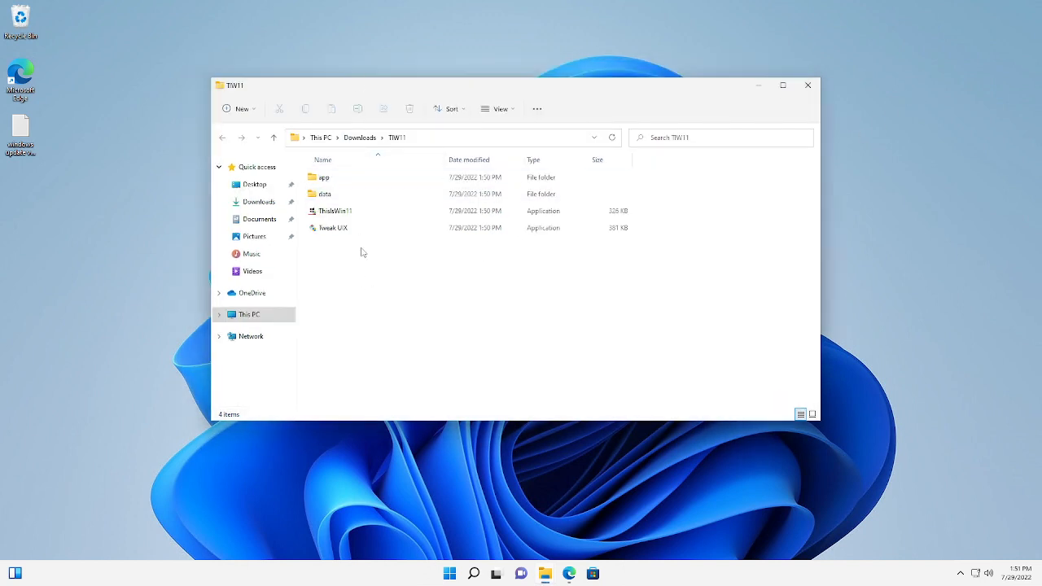
Run ThisIsWin11 from the extracted folder, allow it through SmartScreen and User Account Control, and maximize its window
double_click(330, 211)
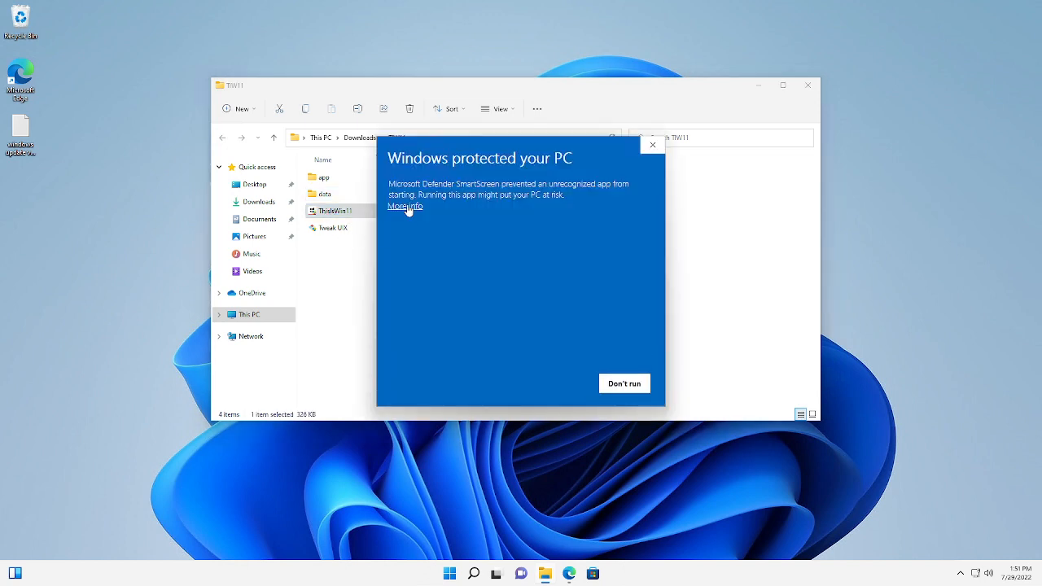
click(405, 207)
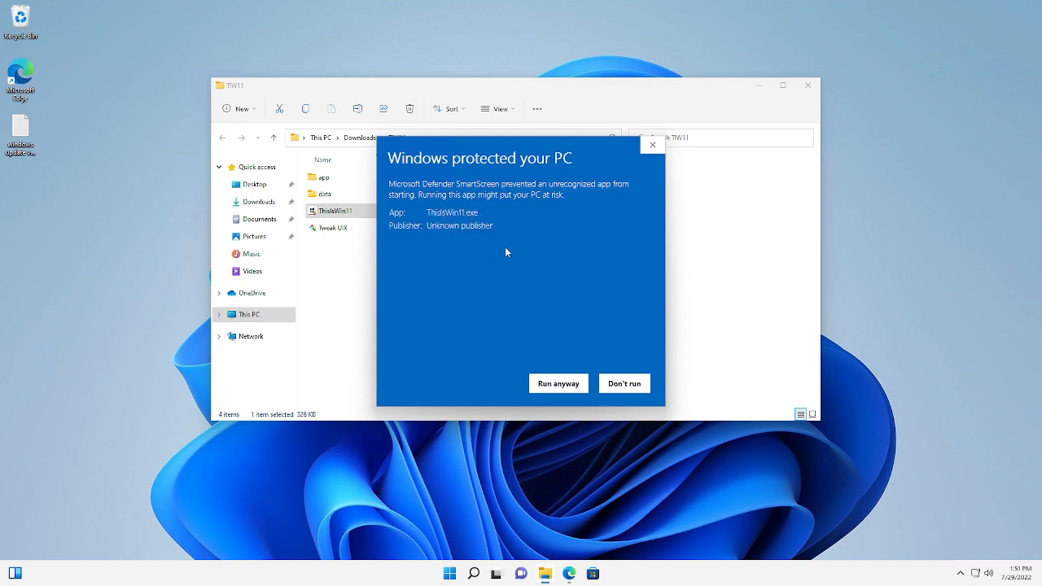
click(559, 384)
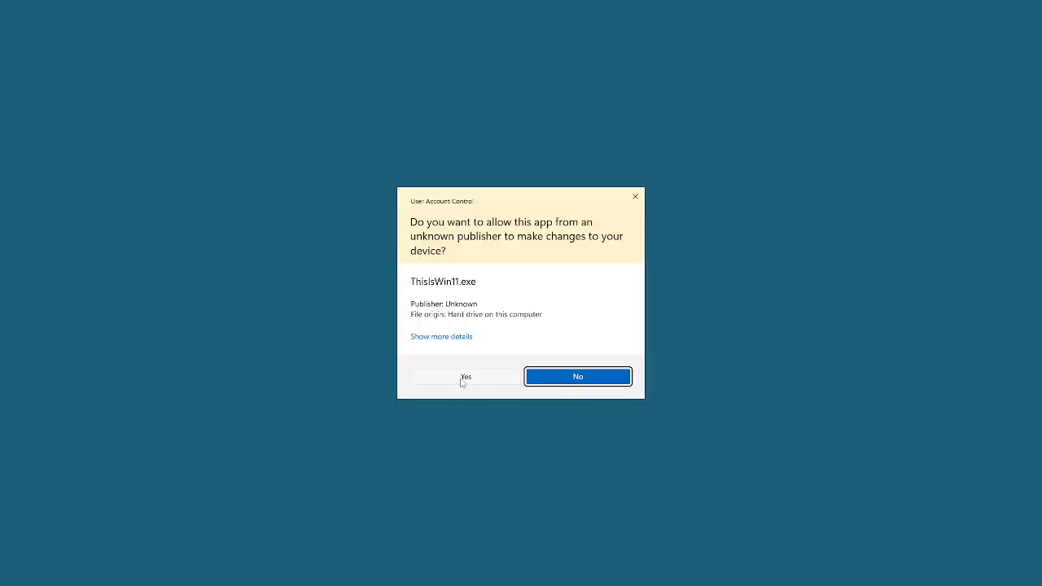
click(464, 378)
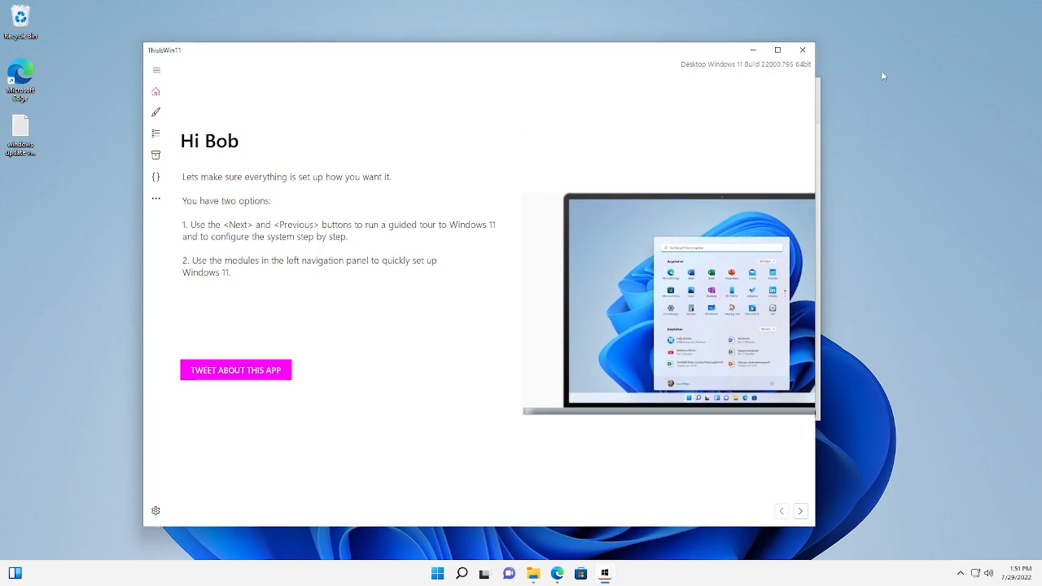
click(778, 50)
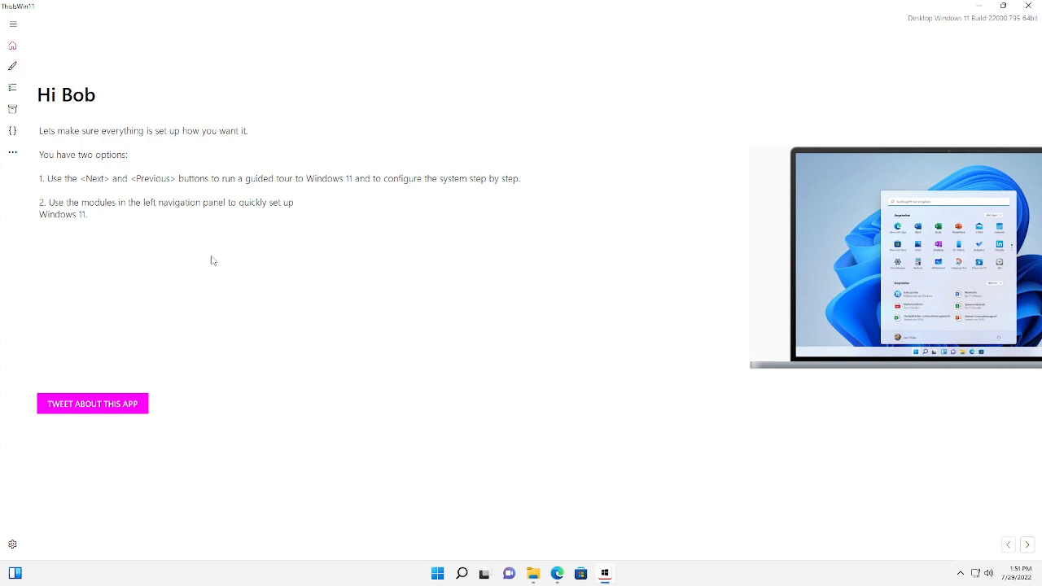
Open the OpenTweaks customization module and review the tweaks under Settings, Explorer, and Taskbar and Start menu
click(13, 67)
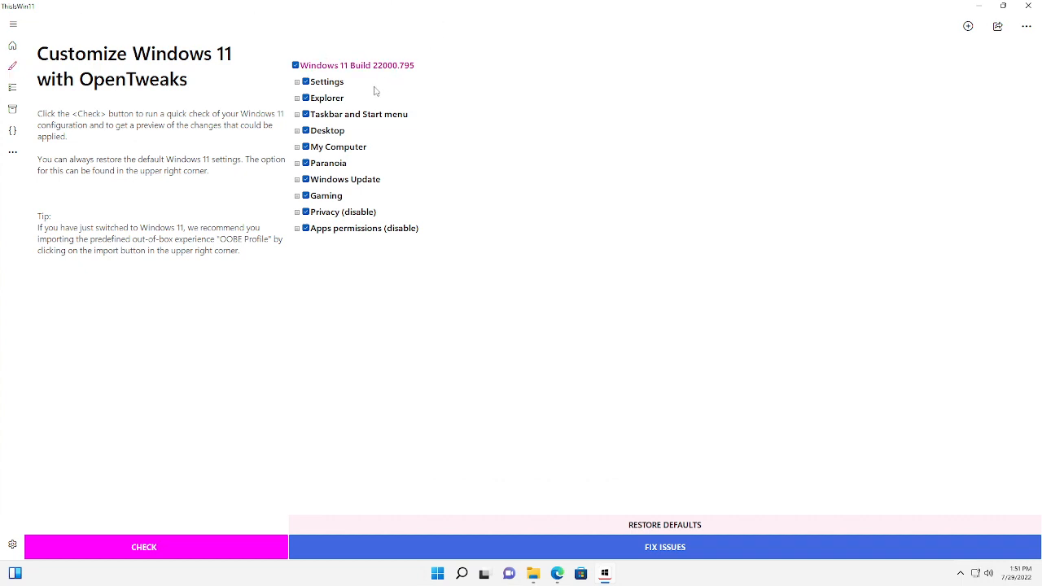
click(296, 83)
click(297, 115)
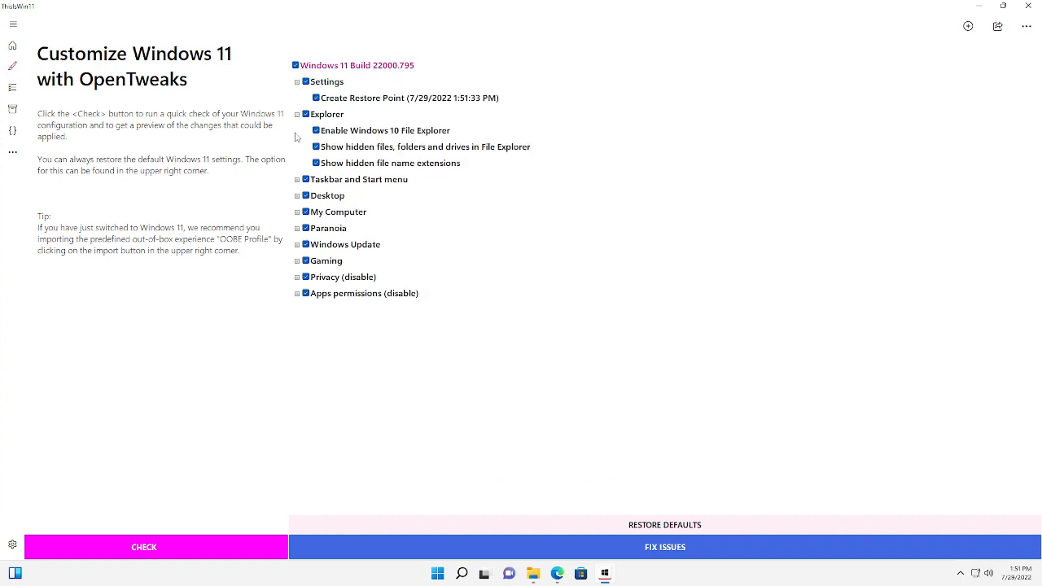
click(297, 179)
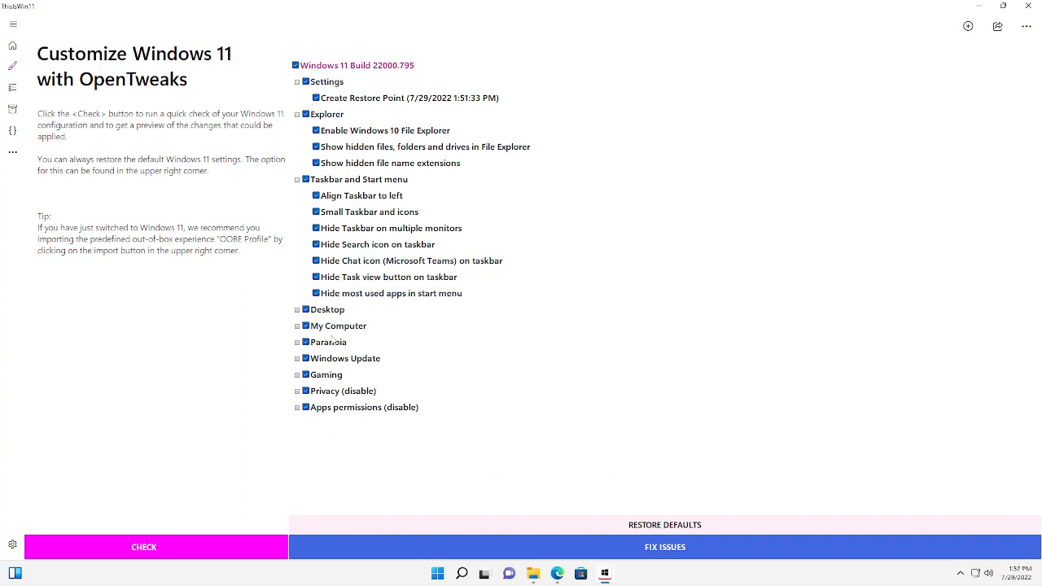
click(297, 180)
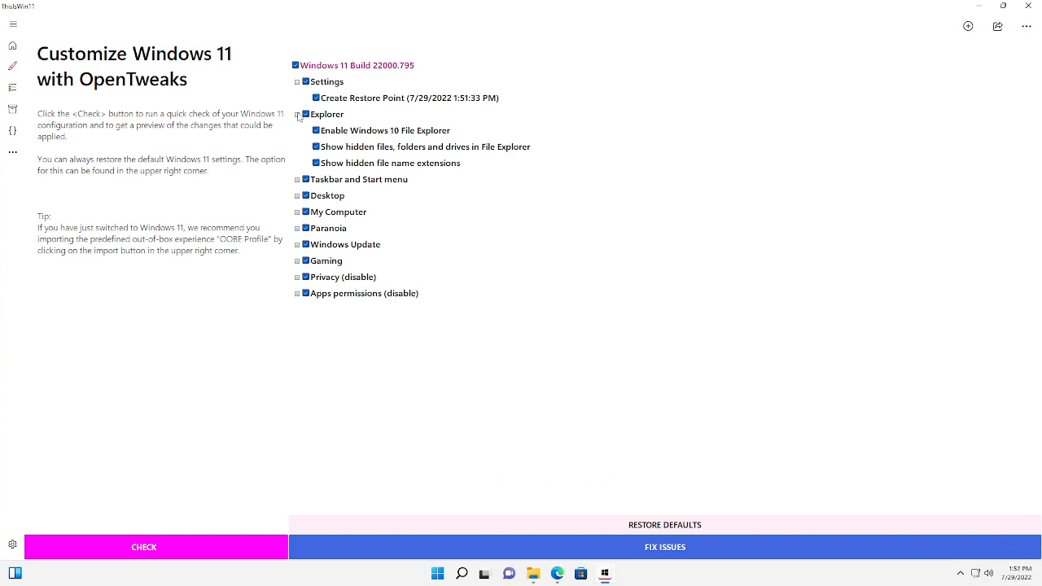
click(297, 115)
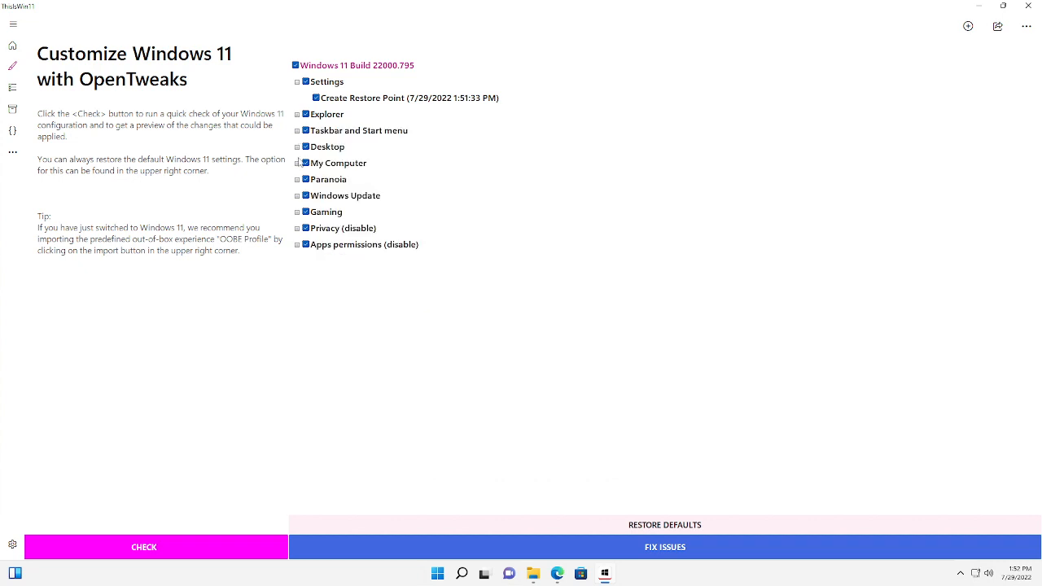
Review the tweaks in the Paranoia, Windows Update and Gaming groups, including the description of Disable Game DVR feature
click(297, 180)
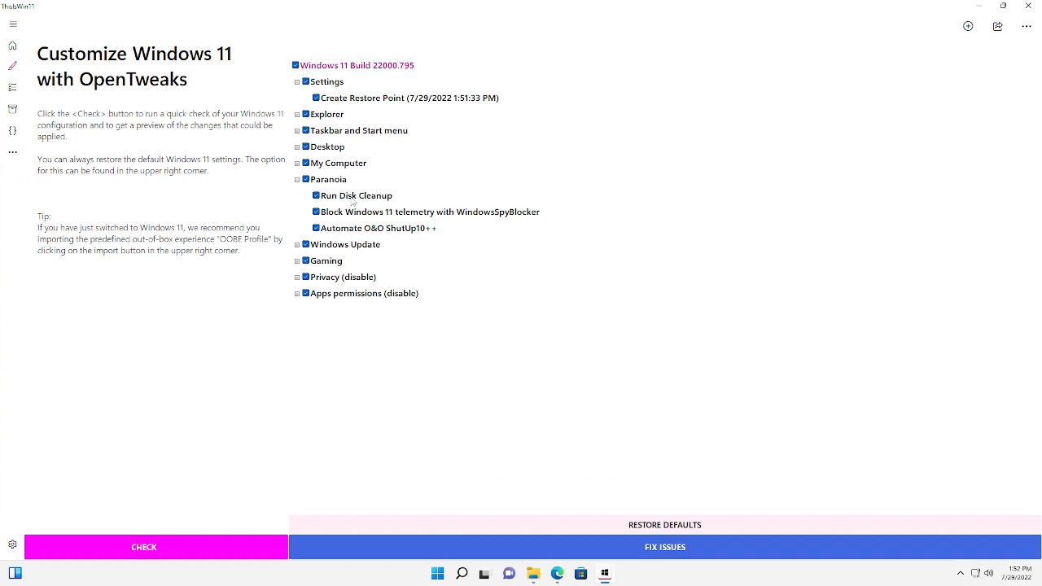
click(297, 180)
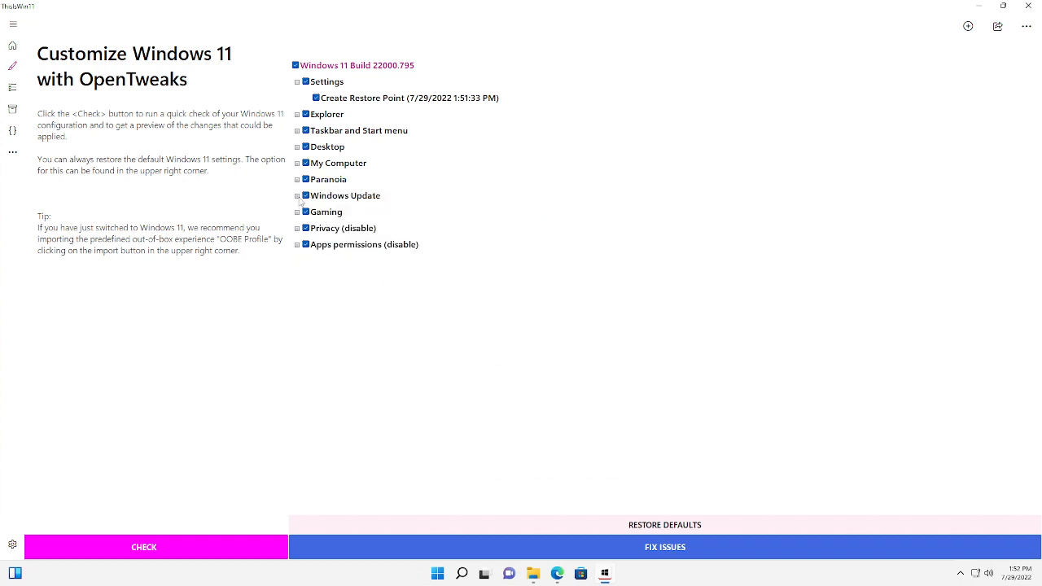
click(297, 196)
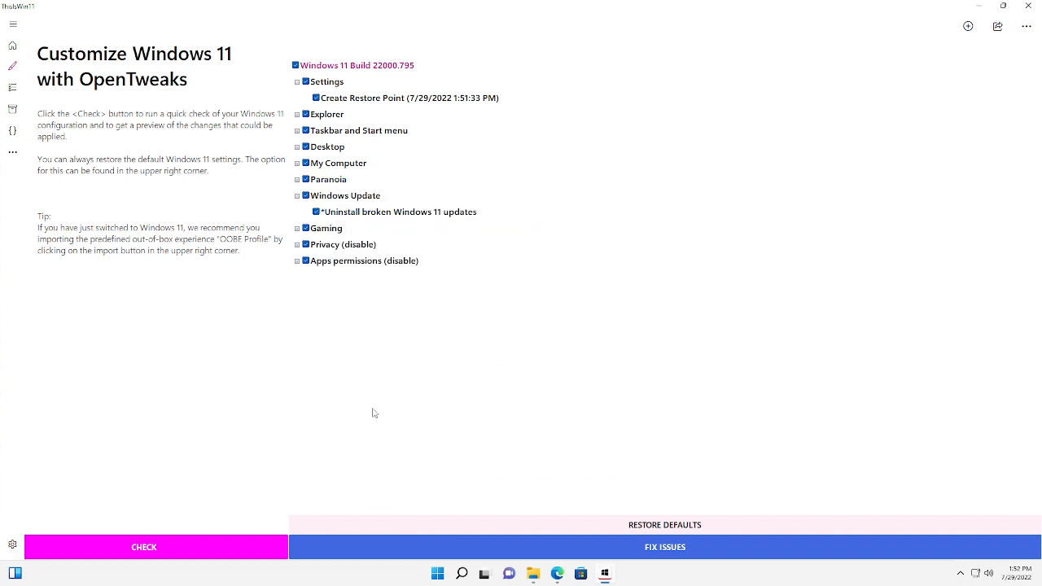
click(297, 196)
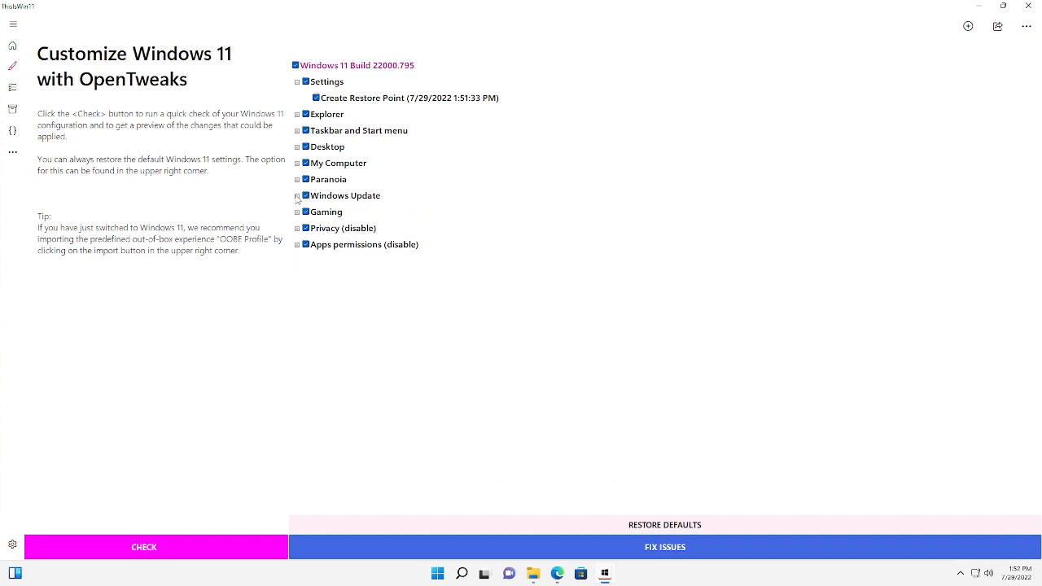
click(297, 212)
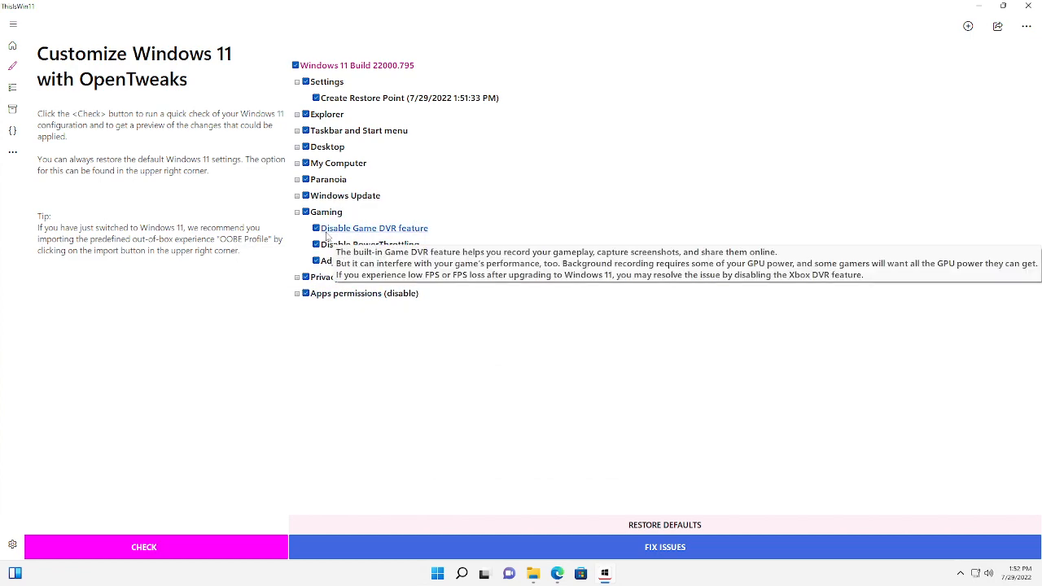
mouse_move(358, 233)
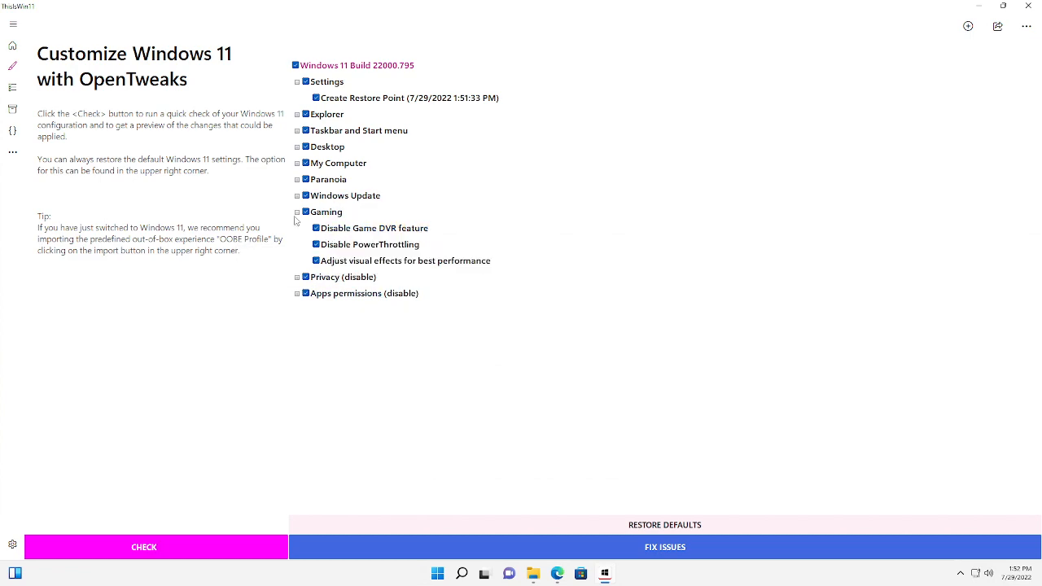
click(316, 229)
click(317, 245)
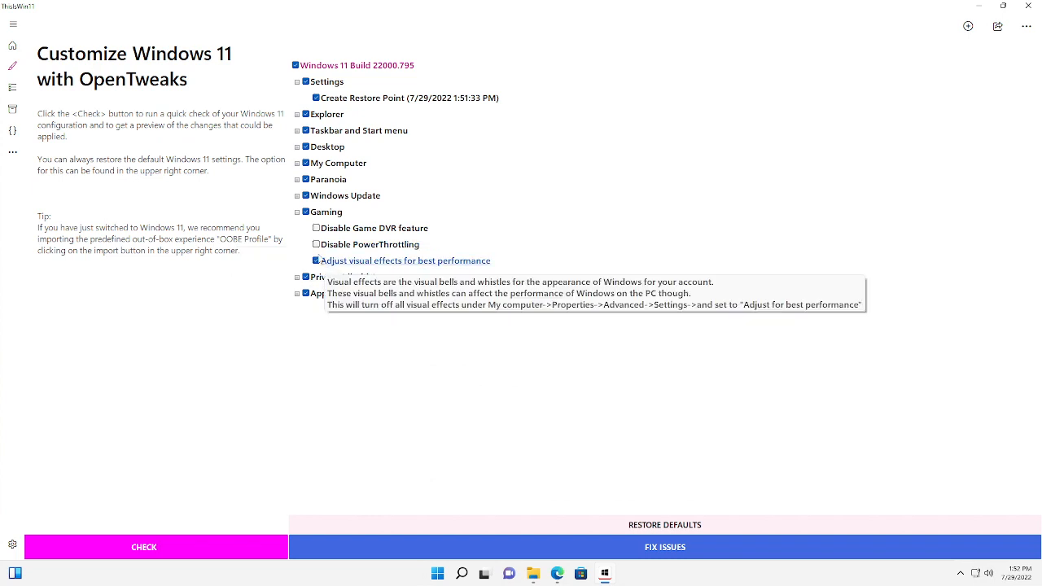
click(317, 245)
click(317, 229)
click(296, 212)
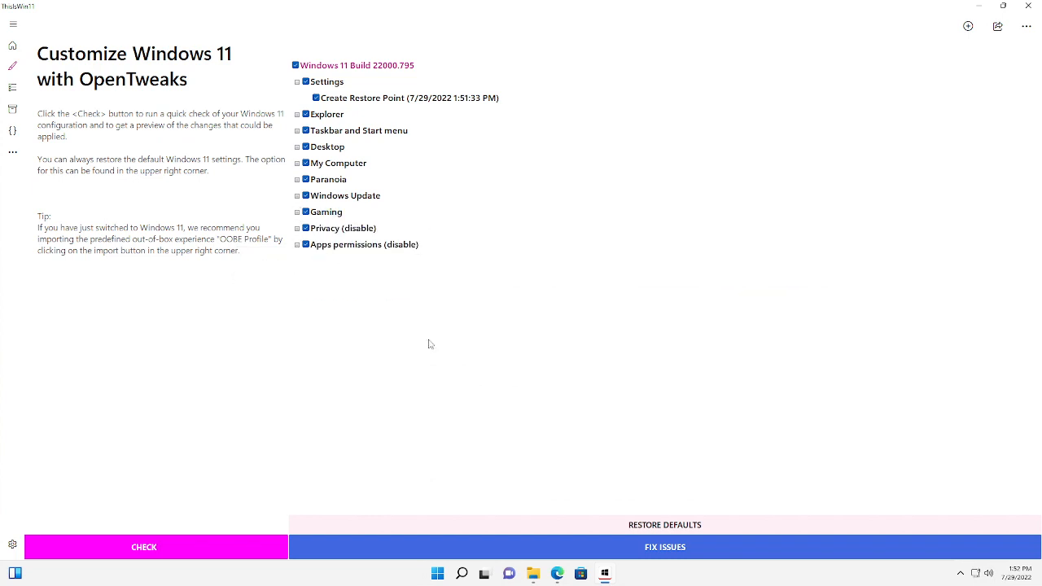
Open the PumpedApp app removal module, move all listed apps to its recycle bin and look through the bin
click(12, 87)
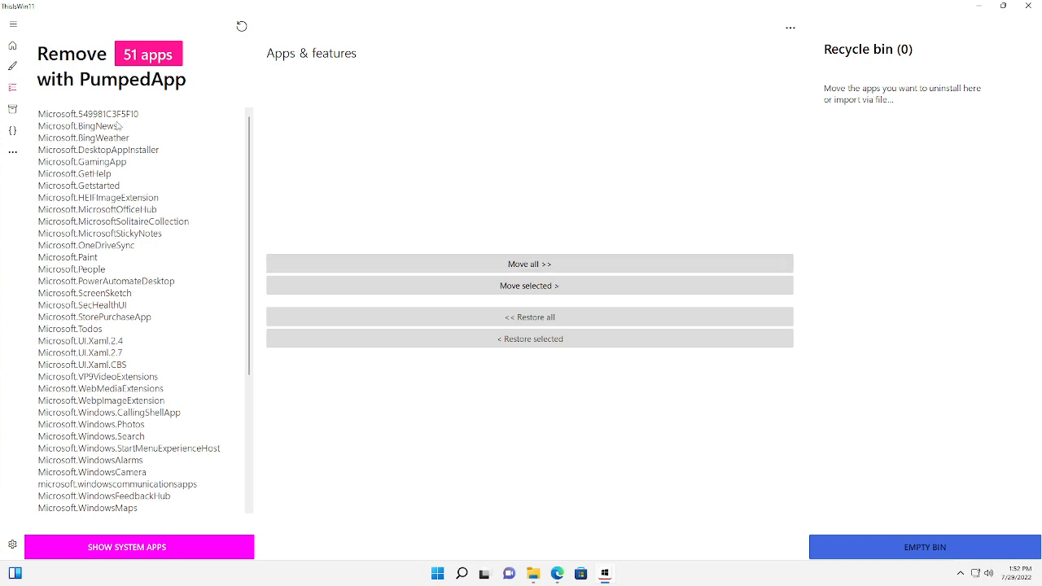
click(535, 262)
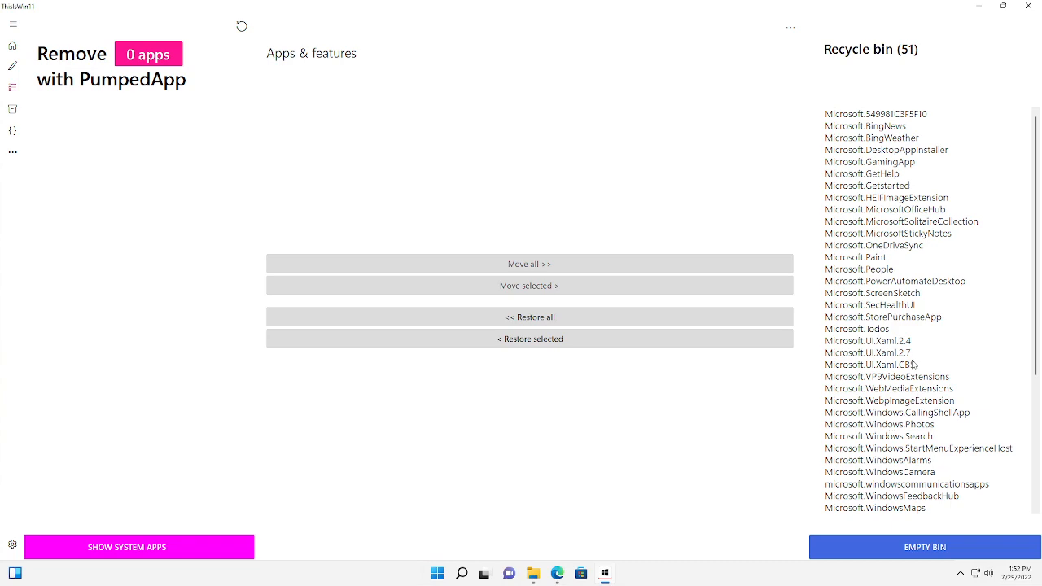
scroll(913, 365, down, 5)
scroll(913, 364, up, 5)
Restore Microsoft.Paint, VP9VideoExtensions, WebMediaExtensions and WebpImageExtension from the PumpedApp recycle bin to keep them installed
click(878, 259)
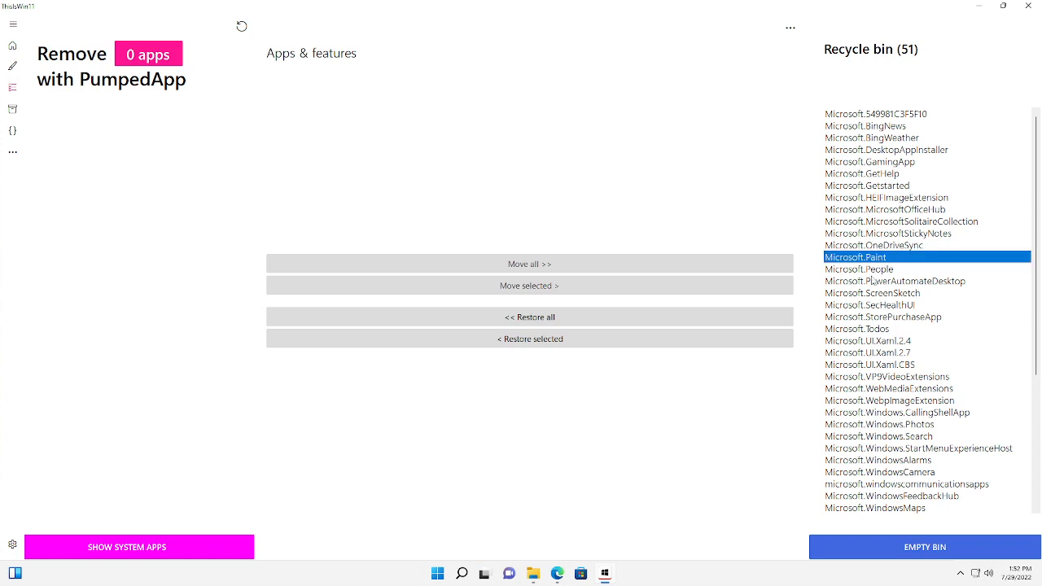
click(537, 339)
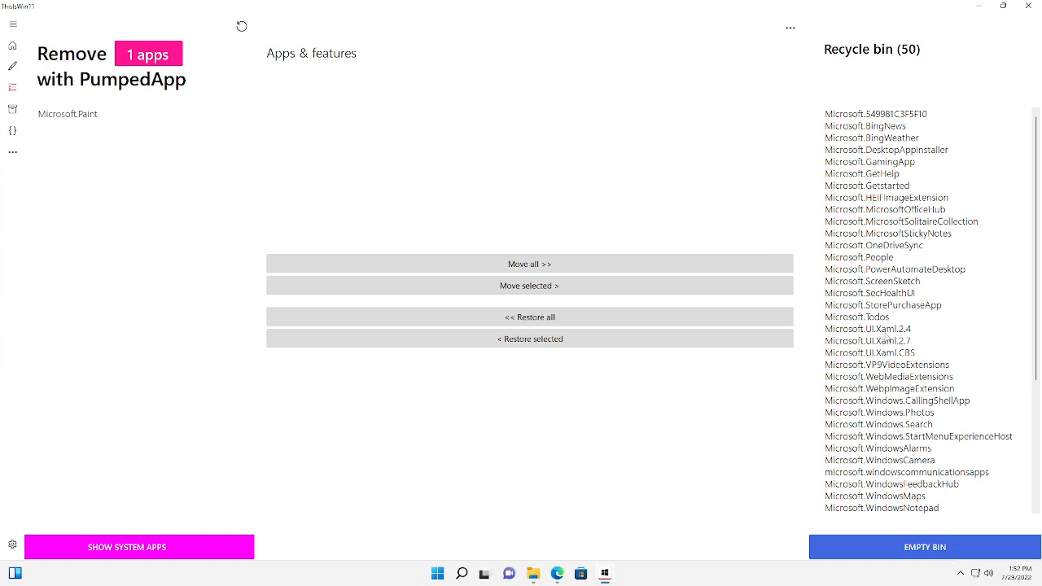
click(889, 370)
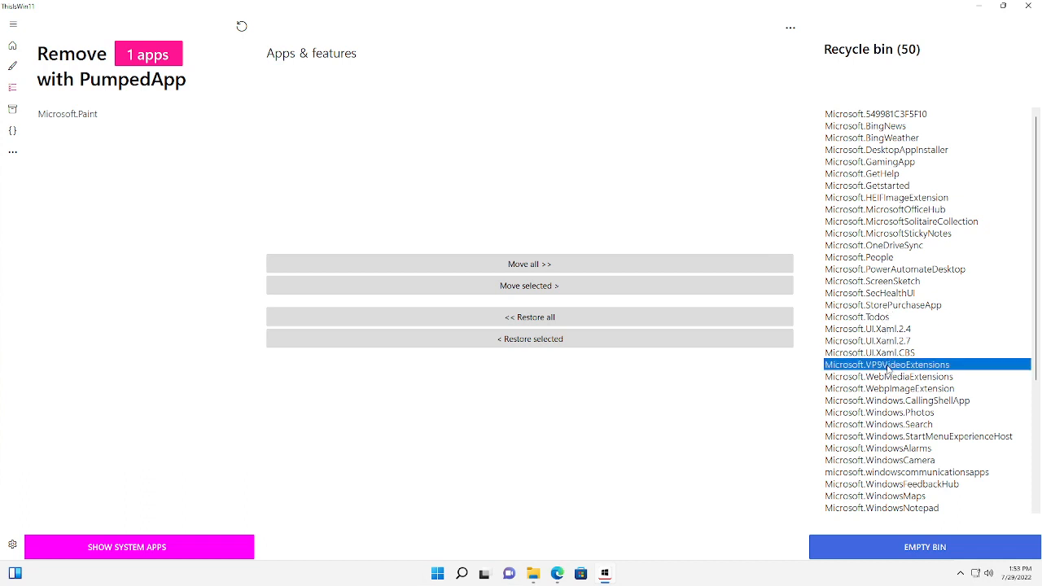
click(573, 346)
click(885, 367)
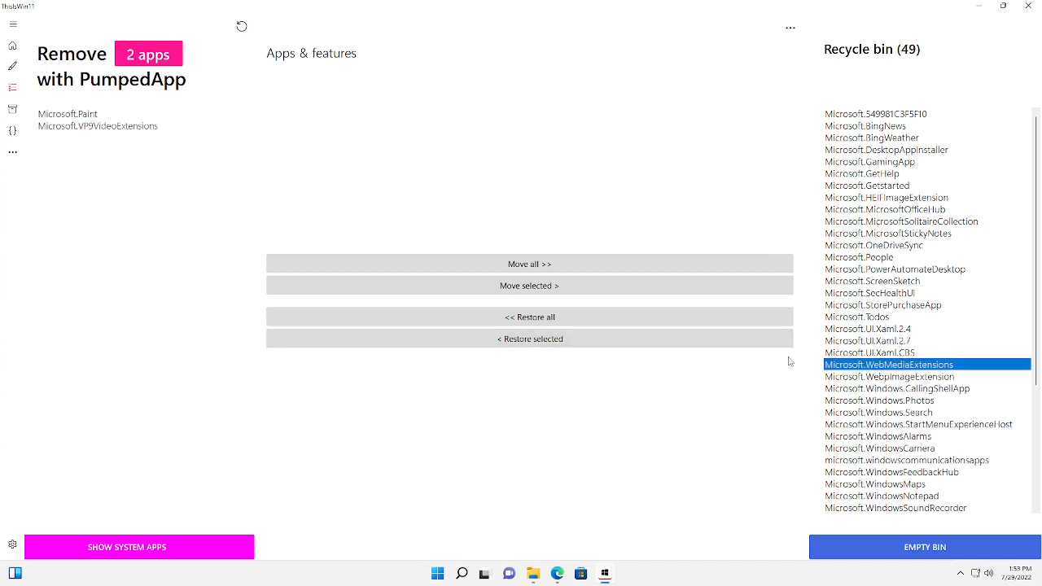
click(651, 341)
click(869, 364)
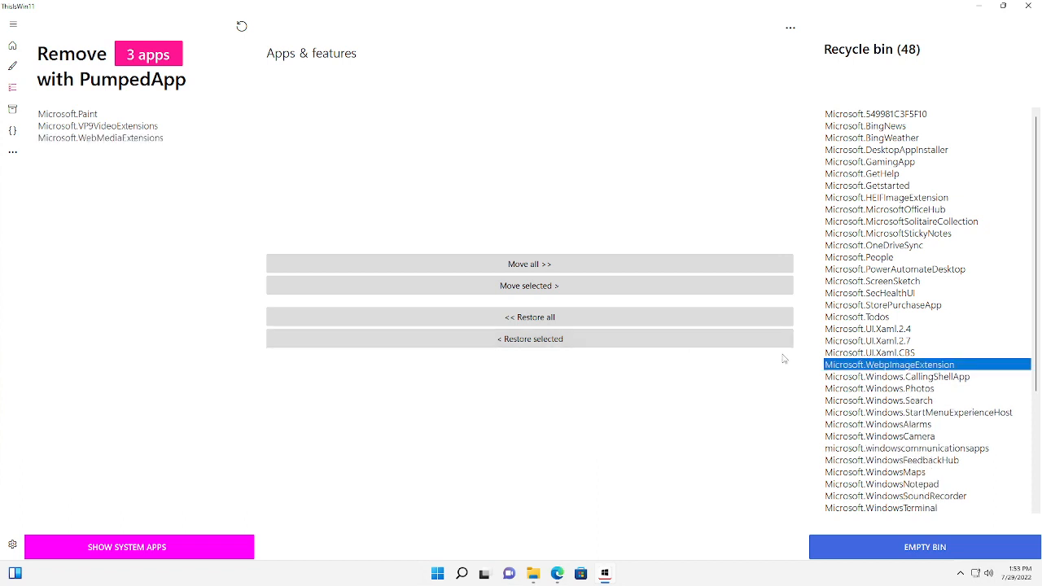
click(628, 344)
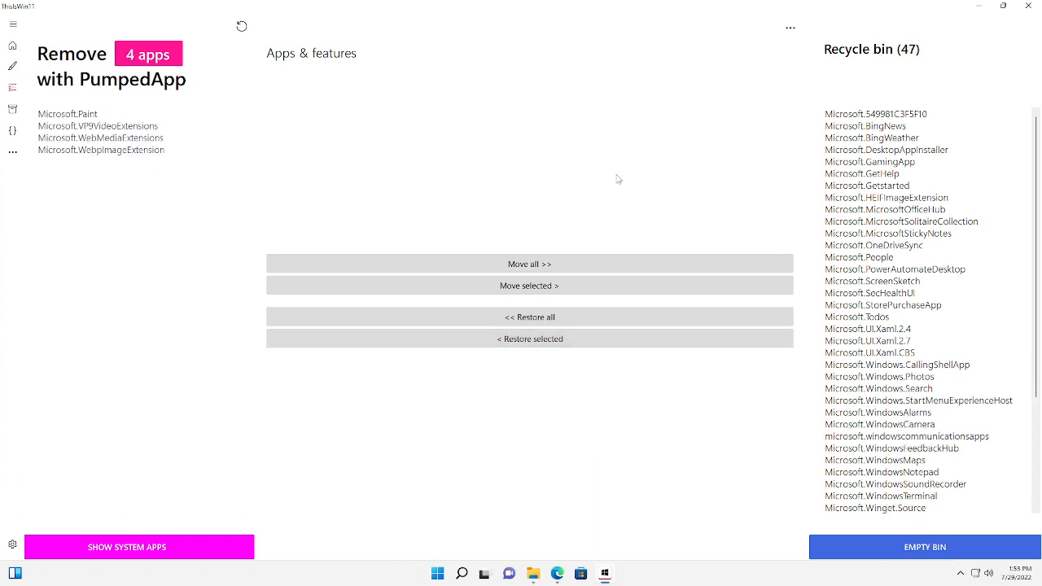
Restore Microsoft.Windows.Photos and Microsoft.WindowsCamera from the PumpedApp recycle bin
click(921, 377)
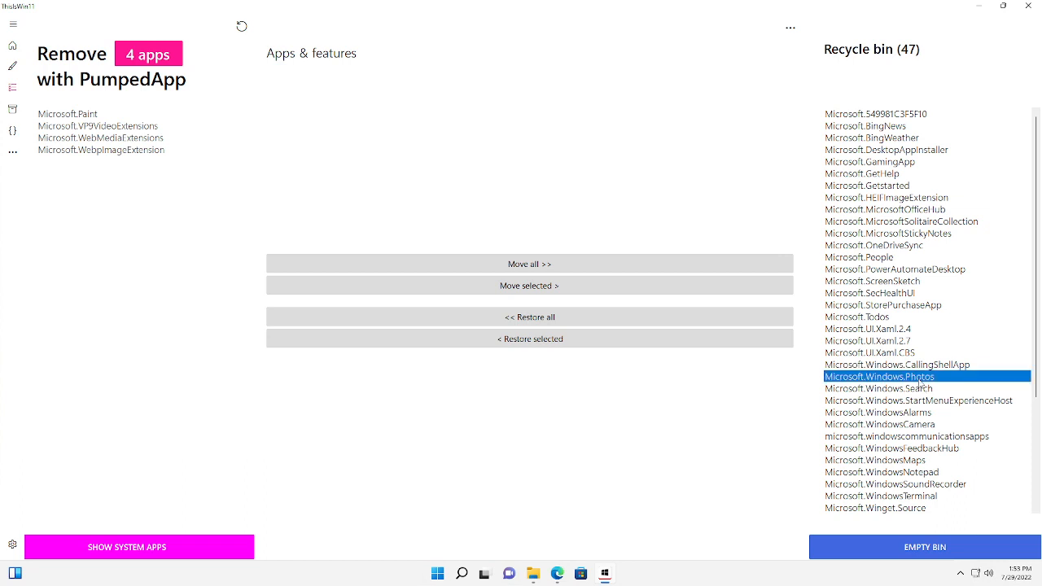
click(559, 339)
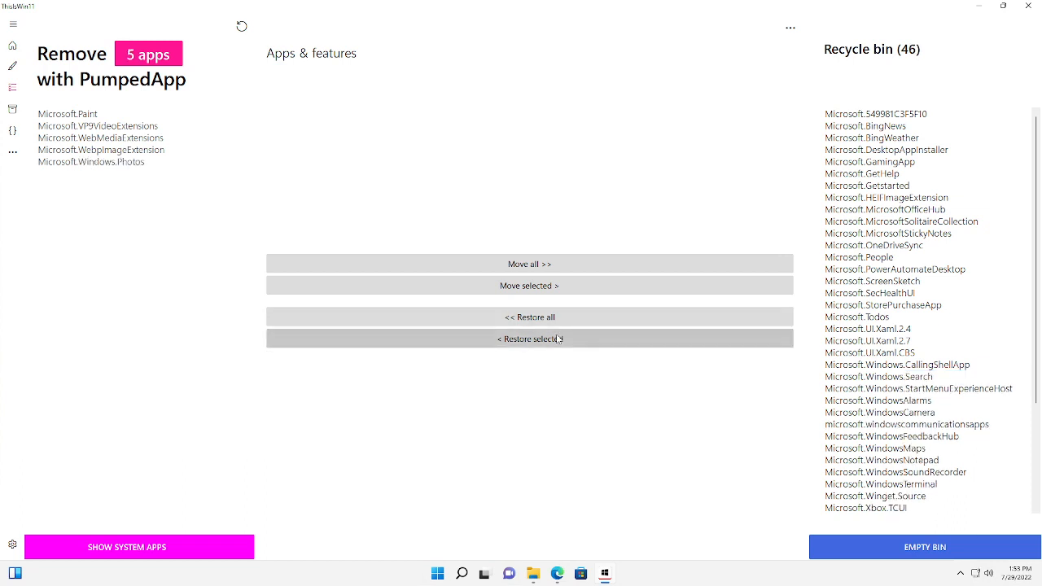
click(910, 413)
click(555, 339)
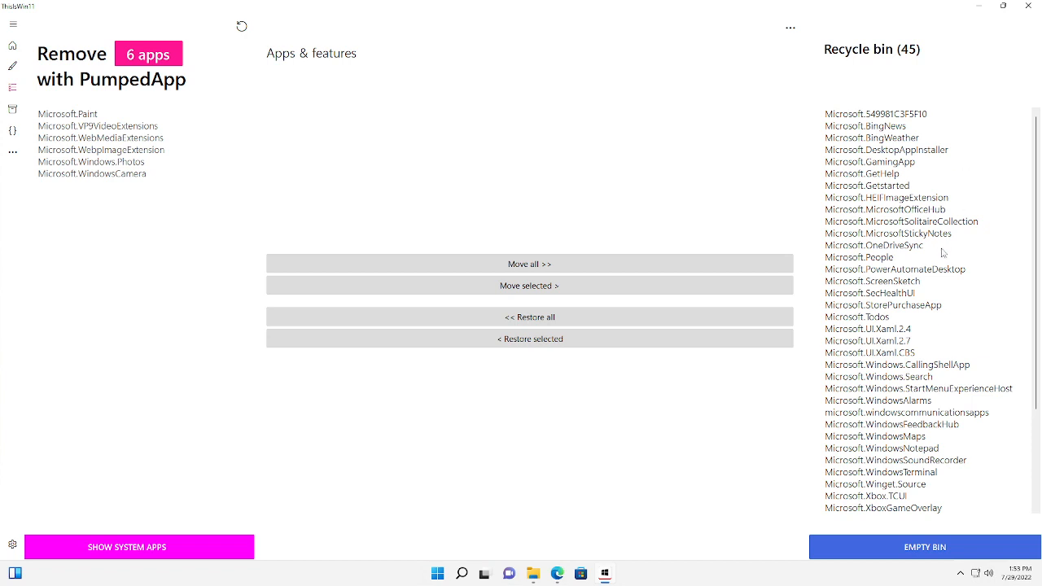
Check the remaining apps in the PumpedApp recycle bin, then empty the bin to uninstall them and answer the confirmation prompt
scroll(942, 294, down, 3)
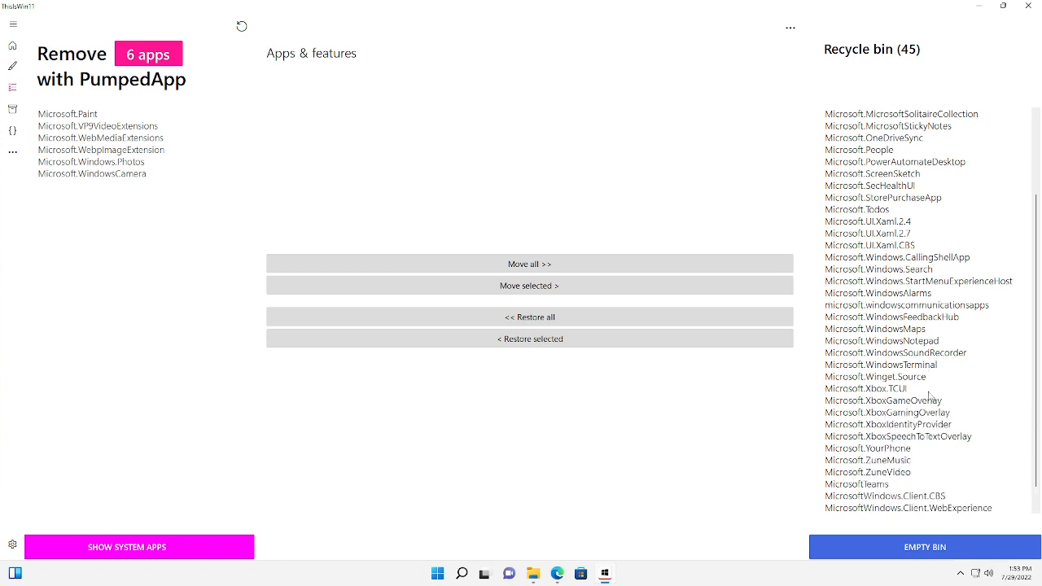
scroll(929, 397, down, 1)
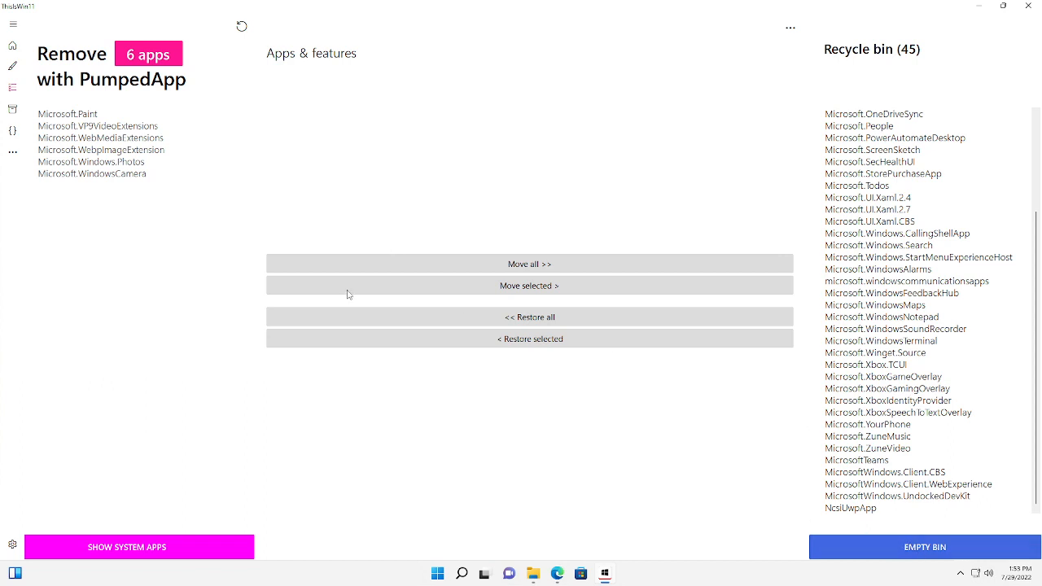
click(911, 548)
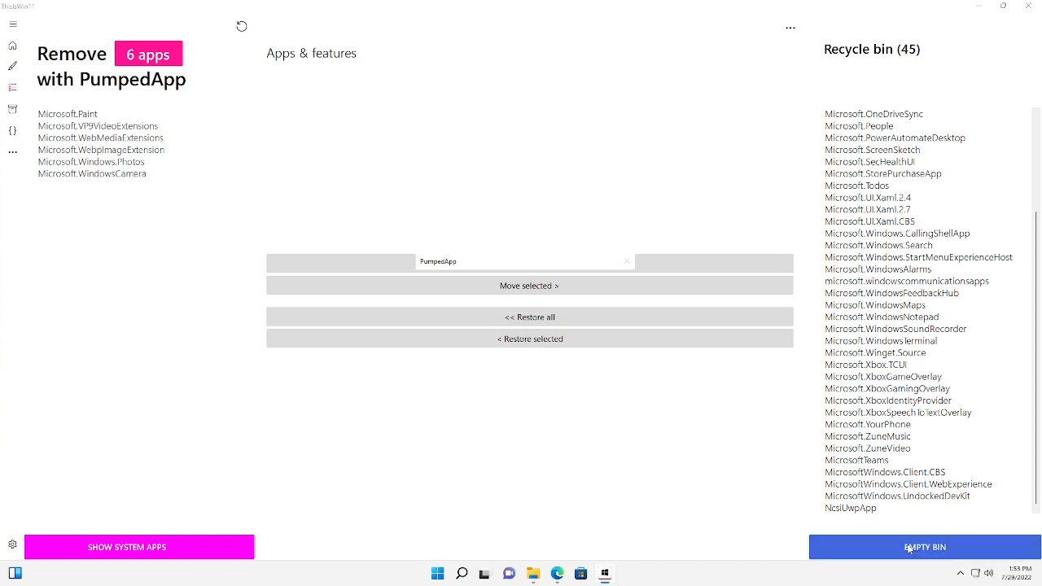
click(558, 326)
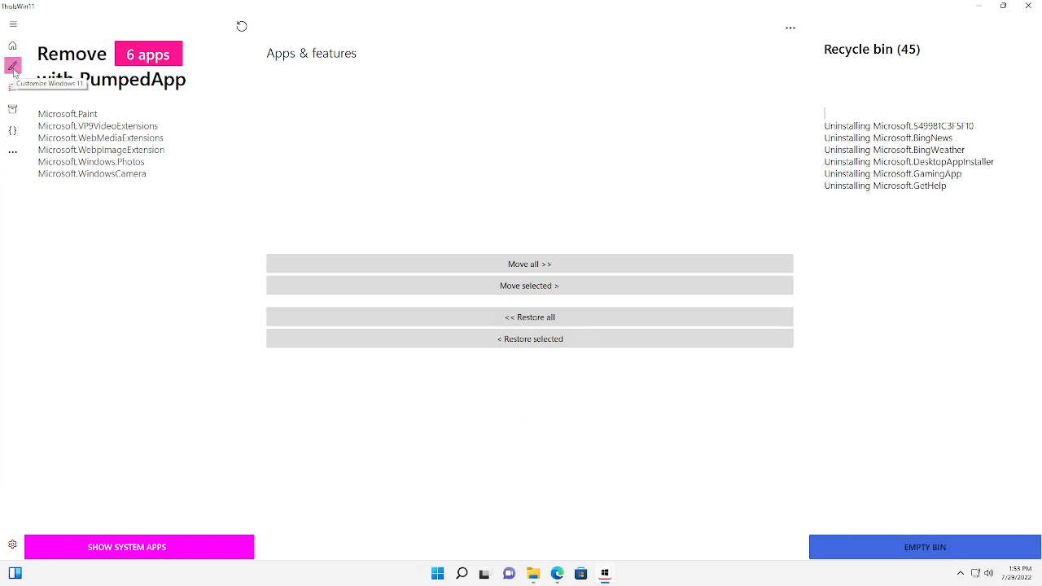
Glance at OpenTweaks, return to PumpedApp and examine the removal summary and the apps still installed
click(13, 68)
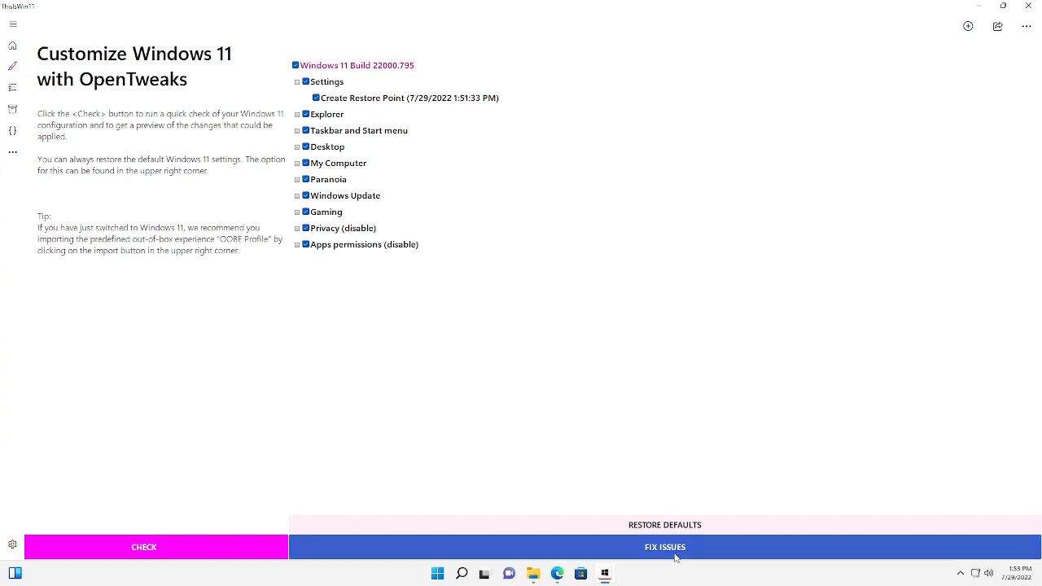
click(17, 92)
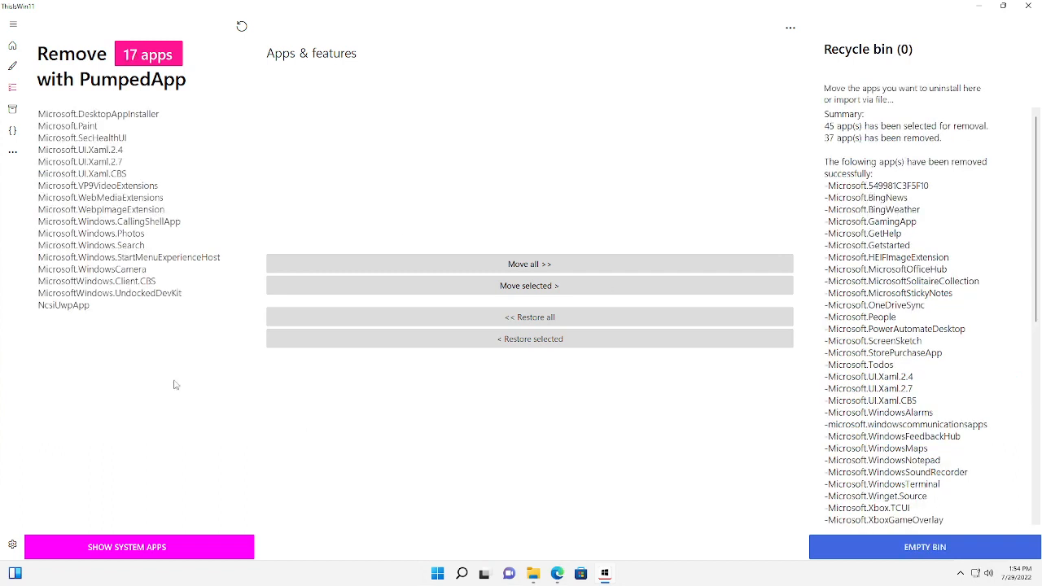
click(63, 118)
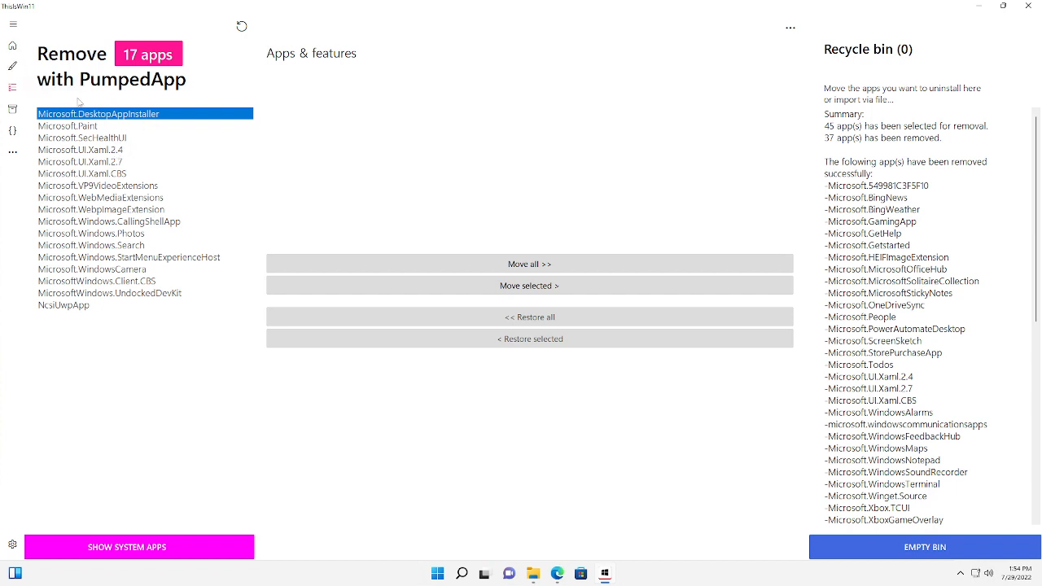
click(77, 306)
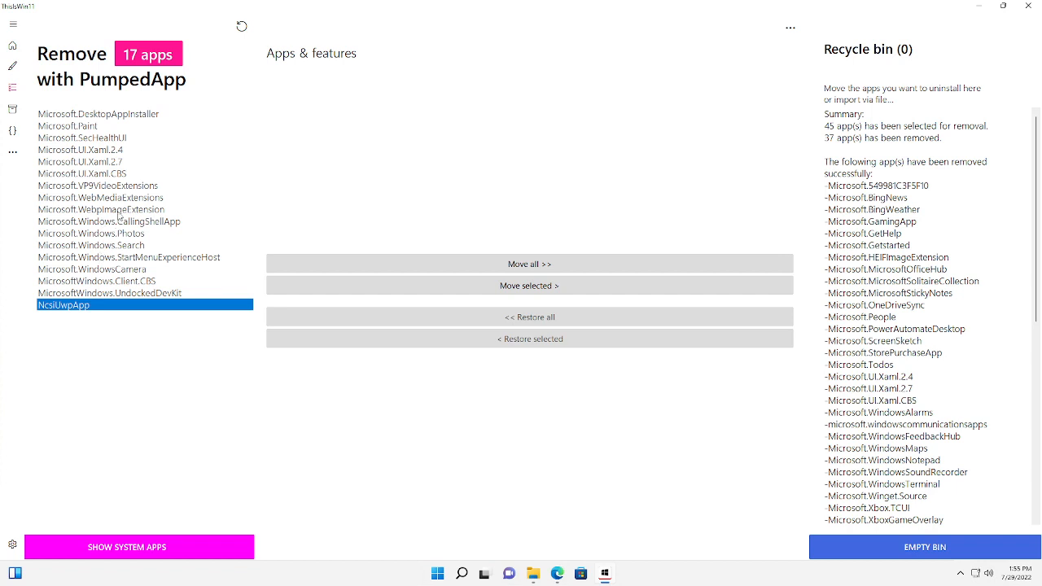
click(120, 211)
click(86, 127)
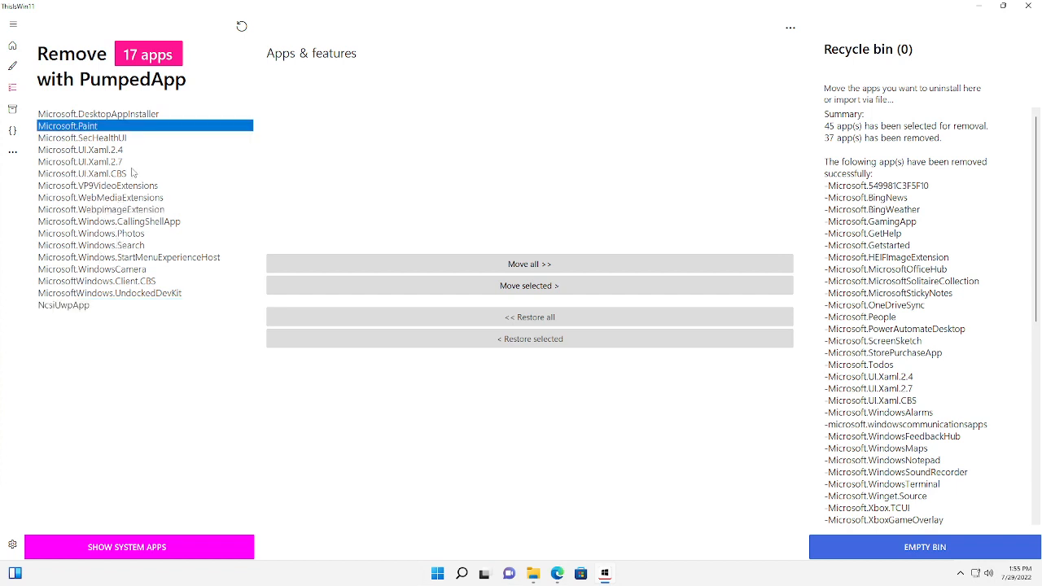
click(101, 292)
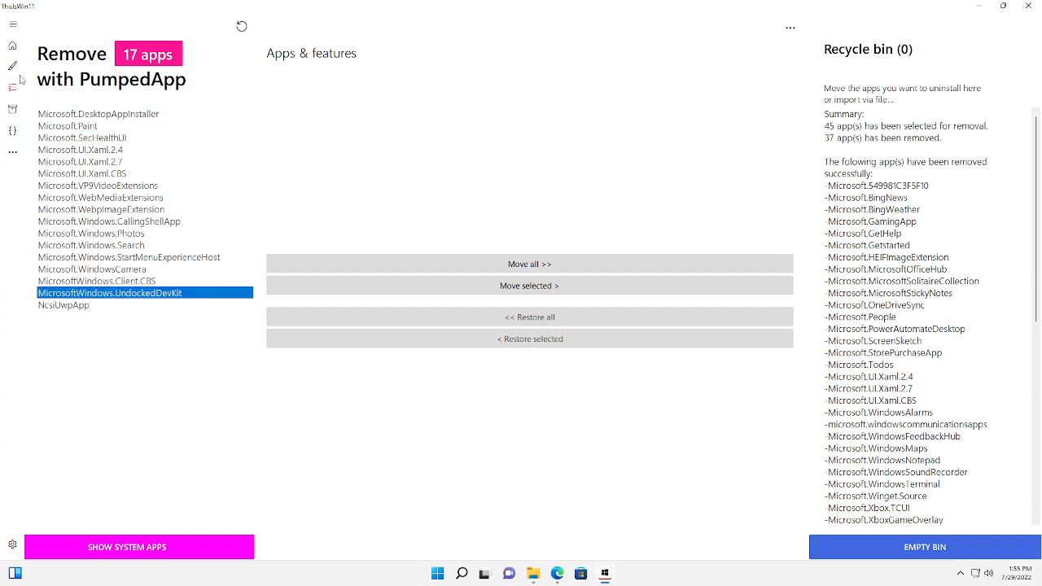
Apply all checked OpenTweaks customizations with Fix Issues and look at the Start menu while they run
click(12, 66)
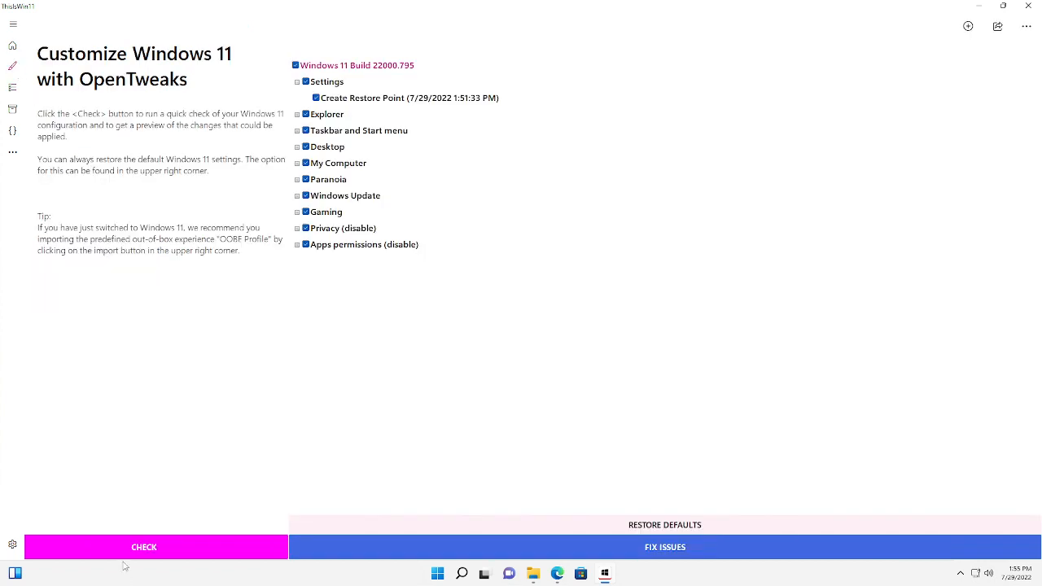
click(673, 550)
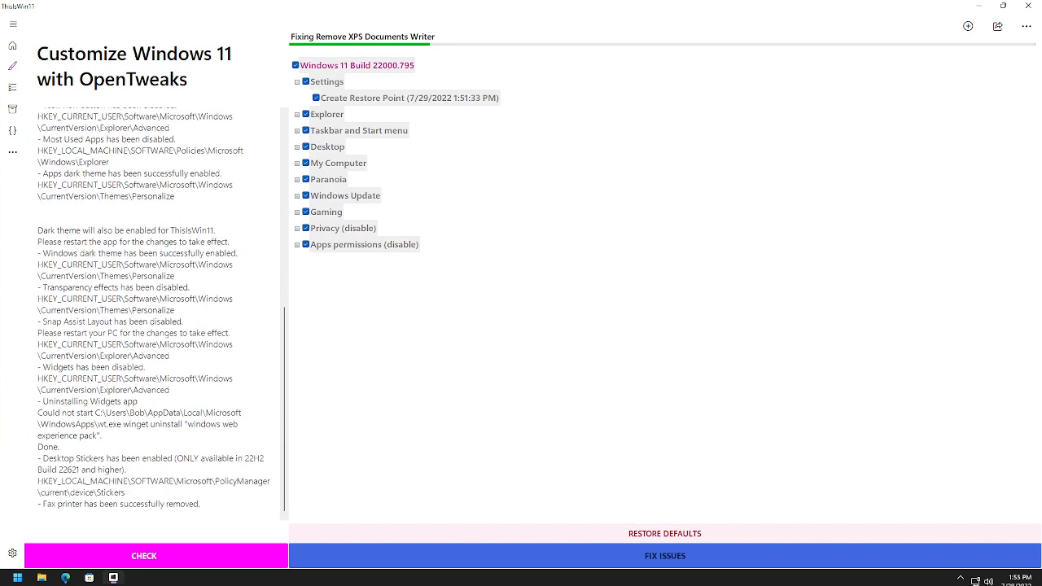
click(17, 577)
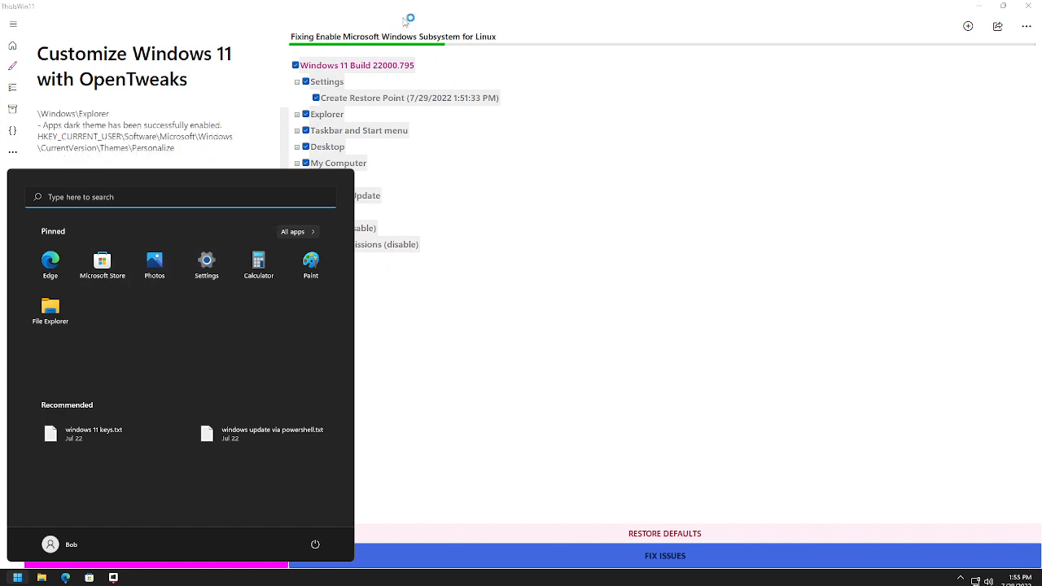
click(376, 9)
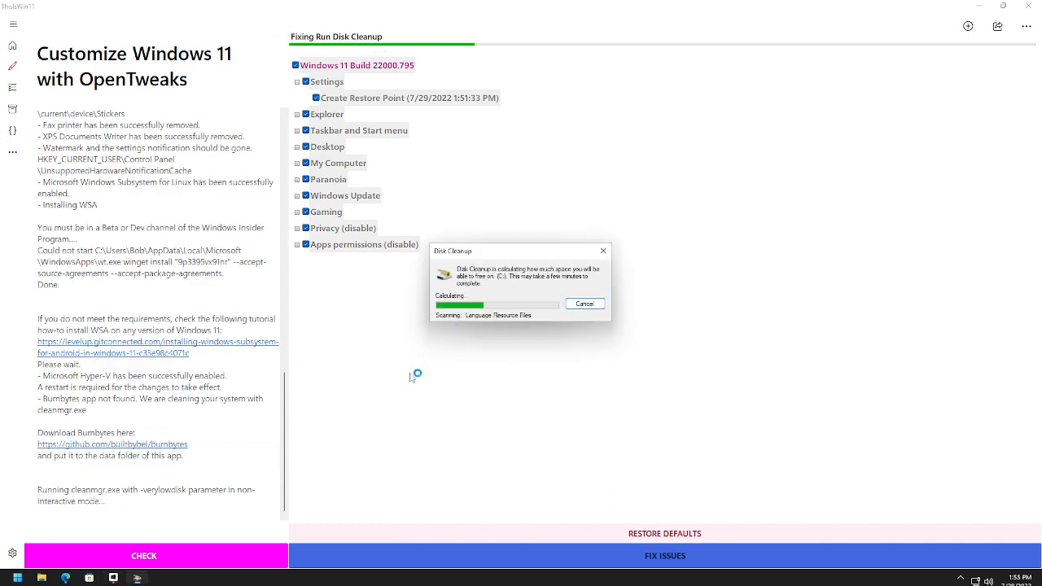
Glance at the app installation module, then run the Clean up Windows script from PowerUI's Storage category and dismiss the completion message
click(13, 111)
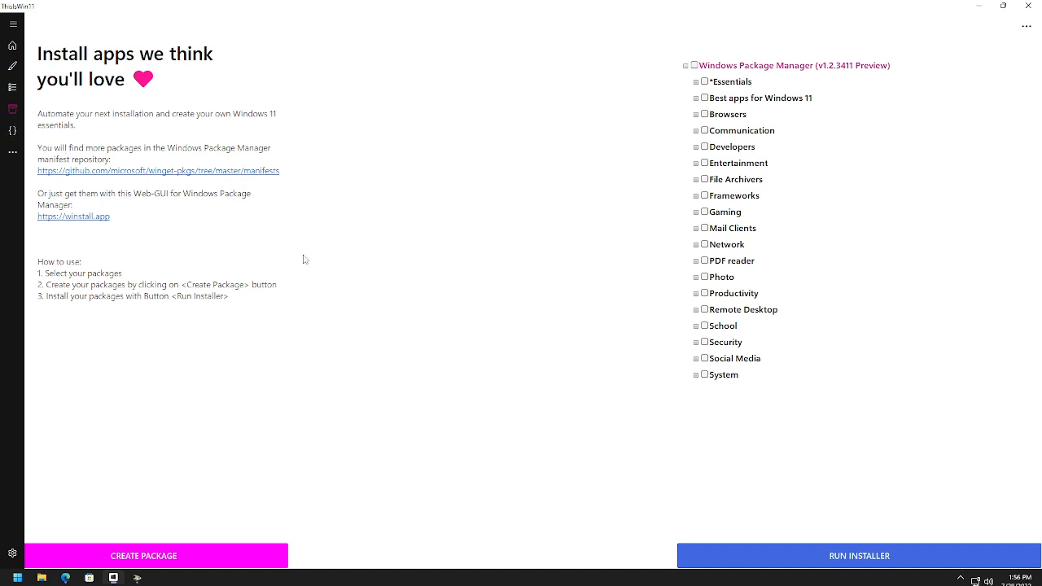
click(12, 132)
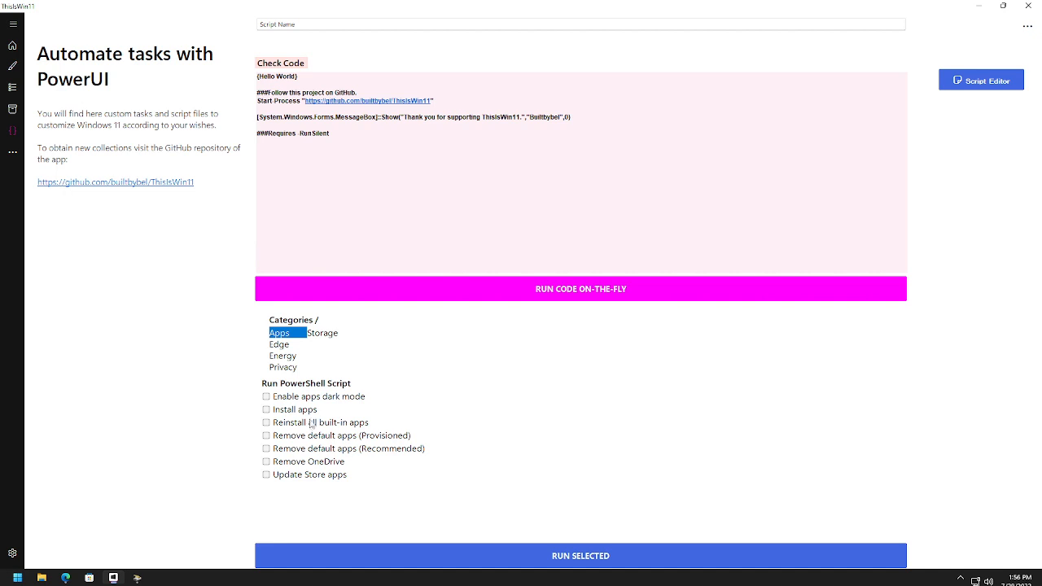
click(326, 335)
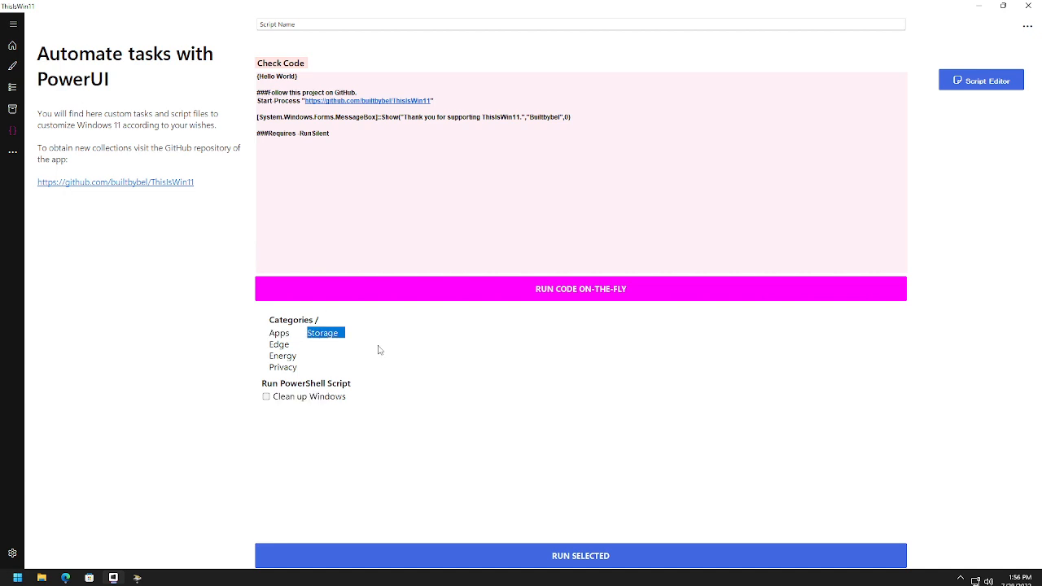
click(266, 398)
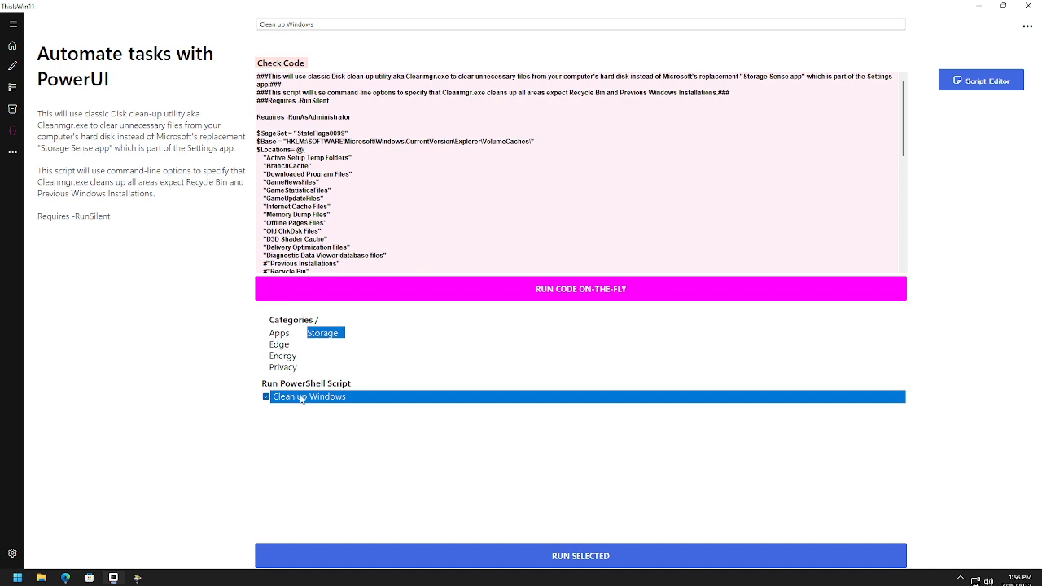
click(596, 557)
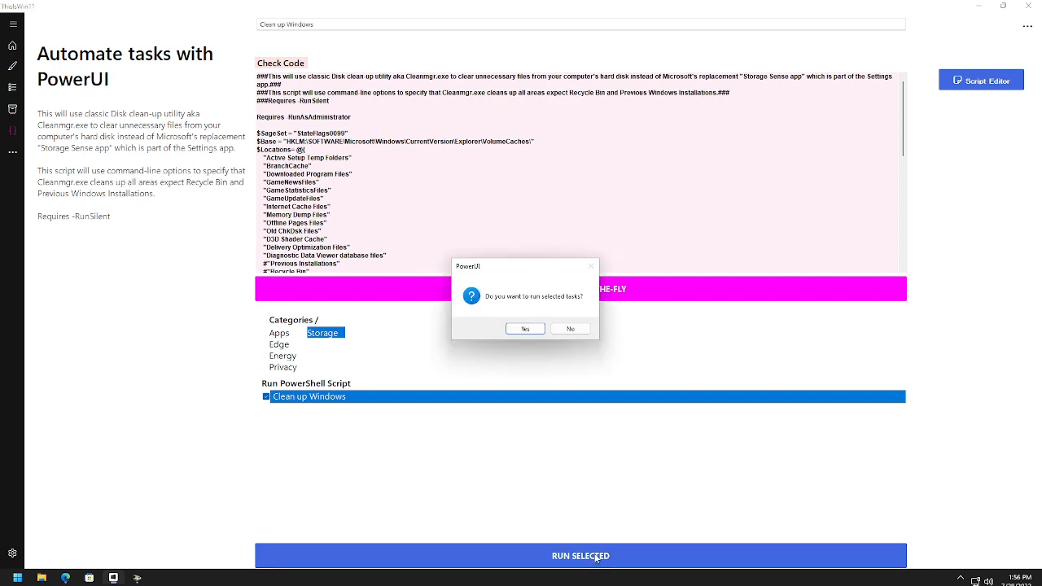
click(525, 328)
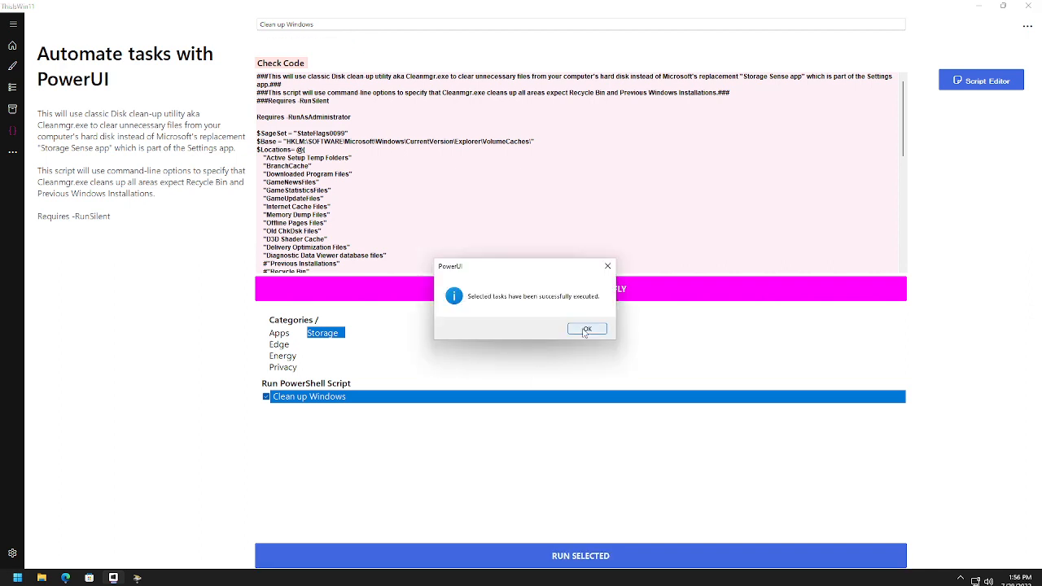
click(586, 330)
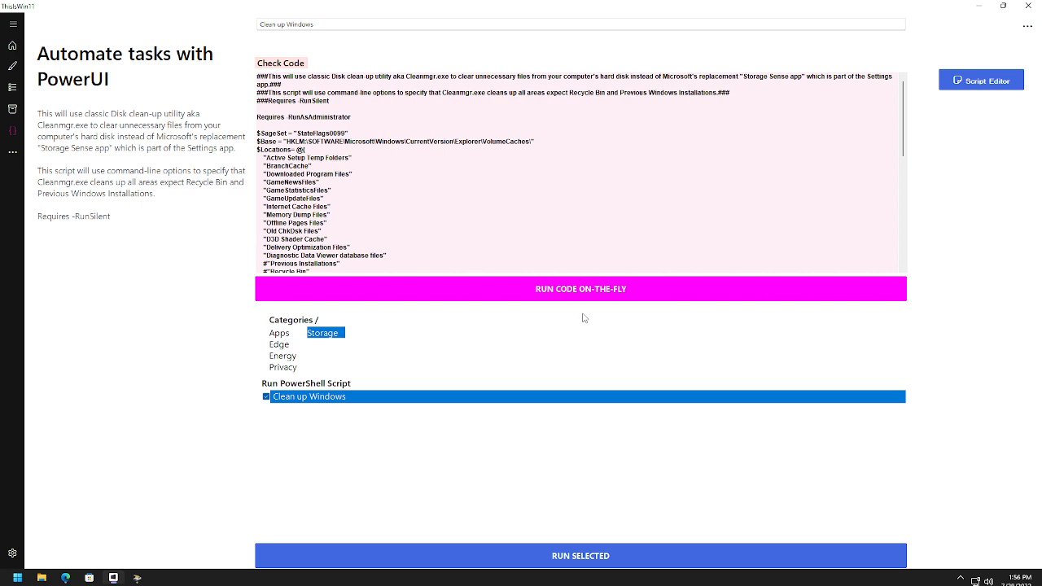
Open the app installation module and select Brave Browser, Google Chrome and Mozilla Firefox from the Browsers packages
click(12, 111)
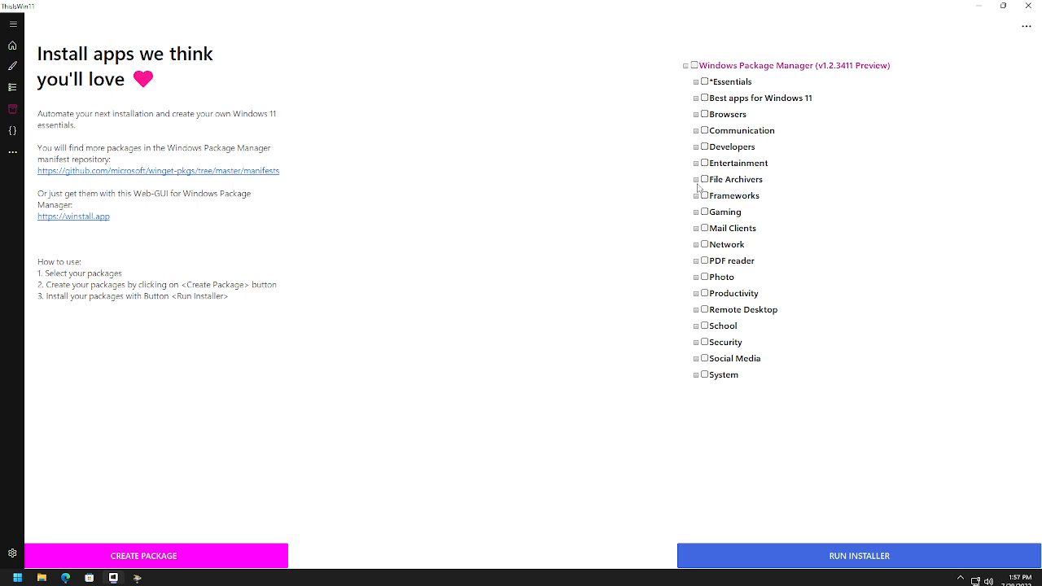
click(696, 114)
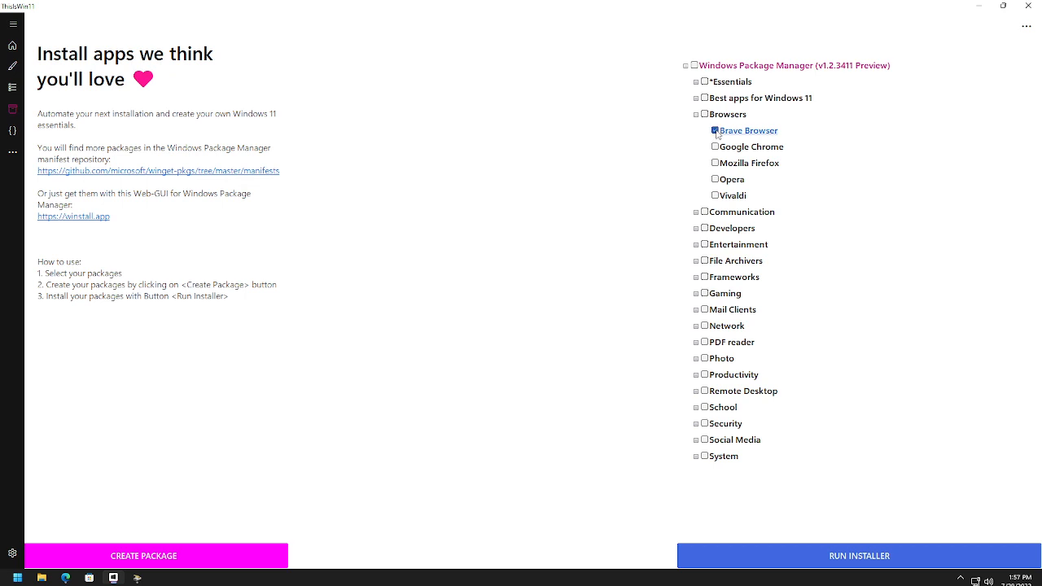
click(714, 131)
click(714, 147)
click(715, 162)
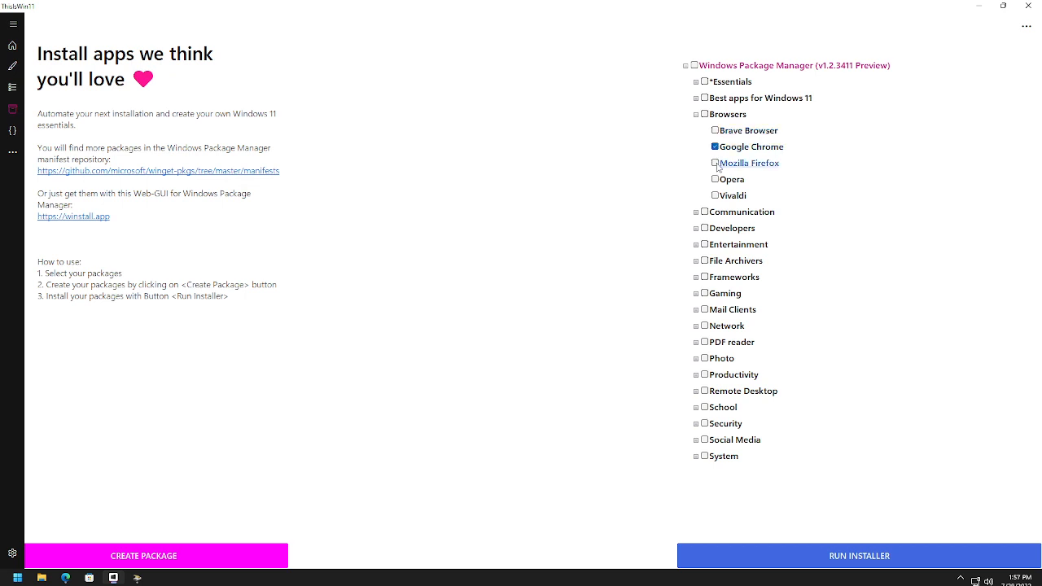
click(715, 131)
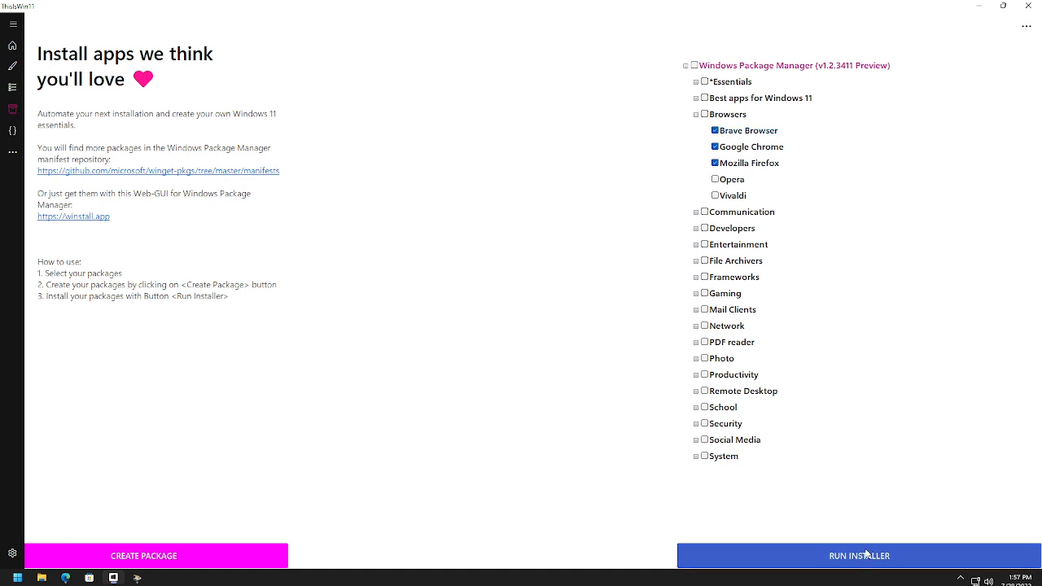
Look through the Gaming, Developers and Communication packages, then run the installer for the selected browsers
click(695, 295)
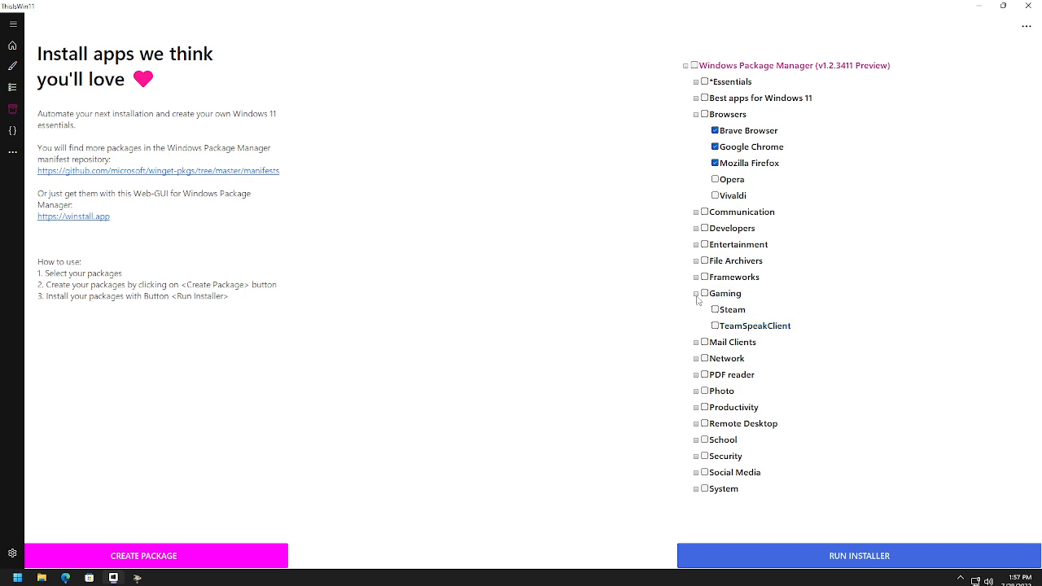
click(695, 295)
click(695, 230)
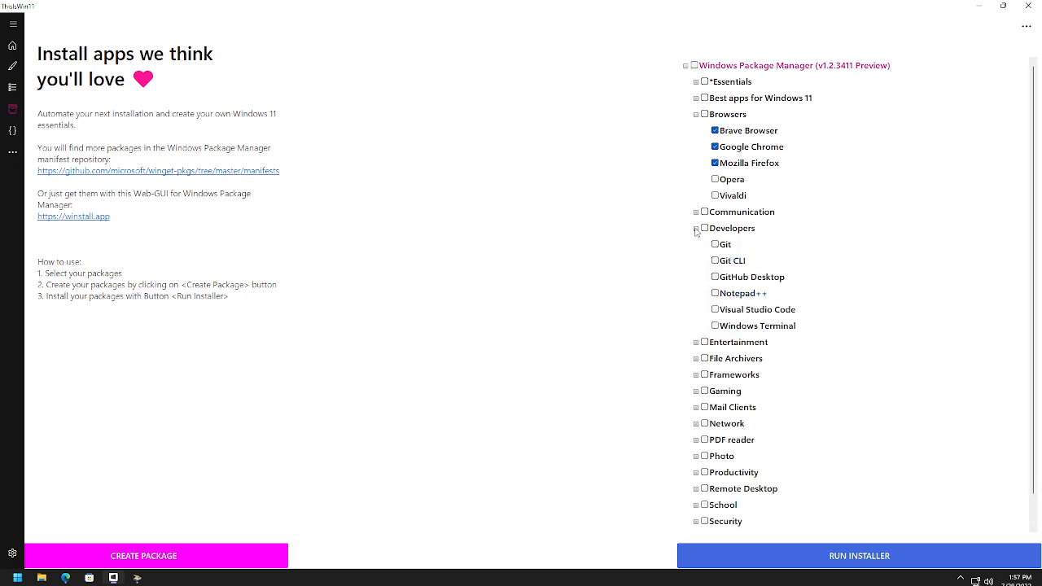
click(696, 228)
click(696, 212)
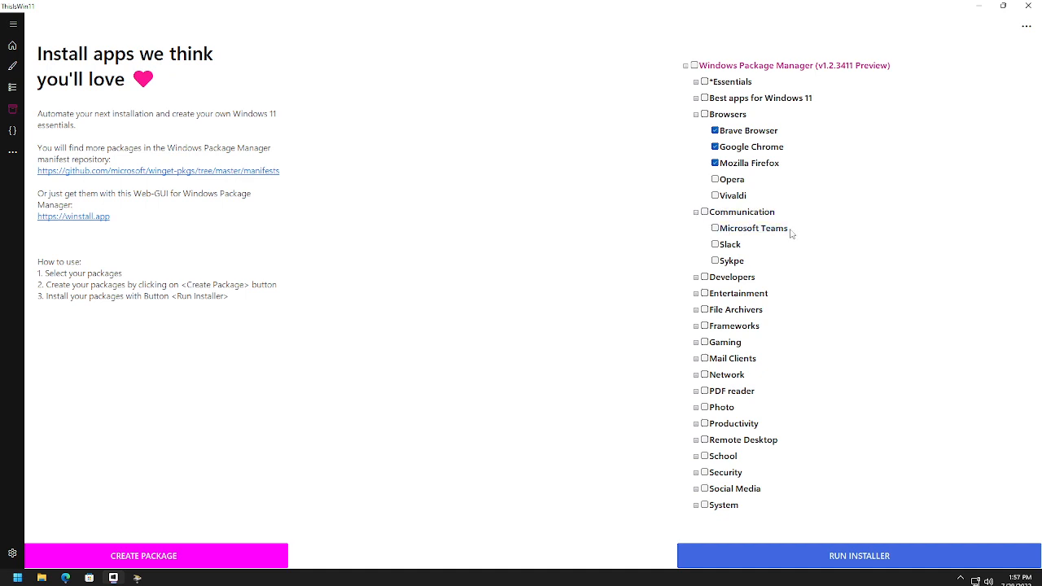
click(695, 213)
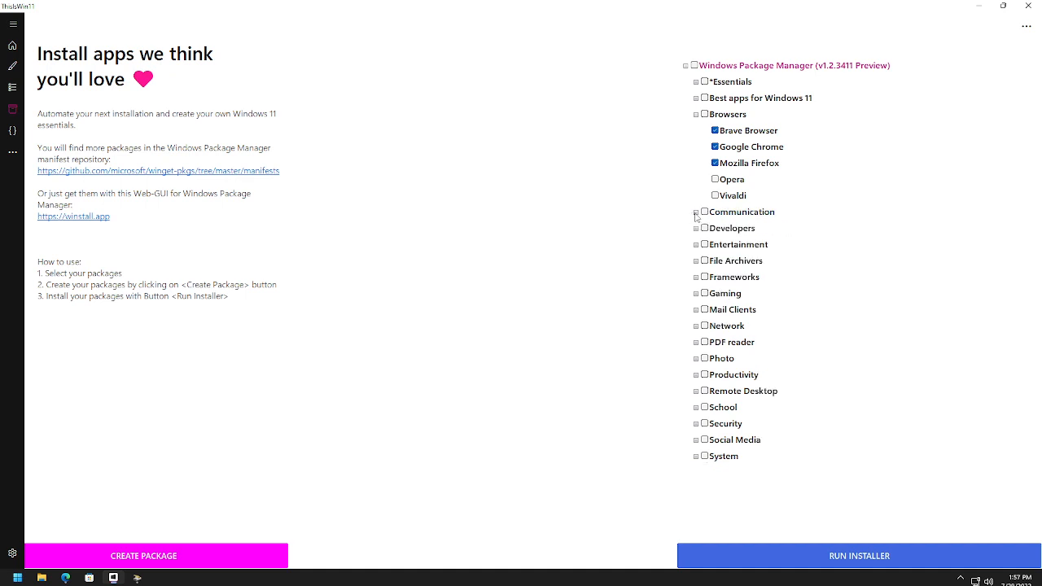
click(851, 556)
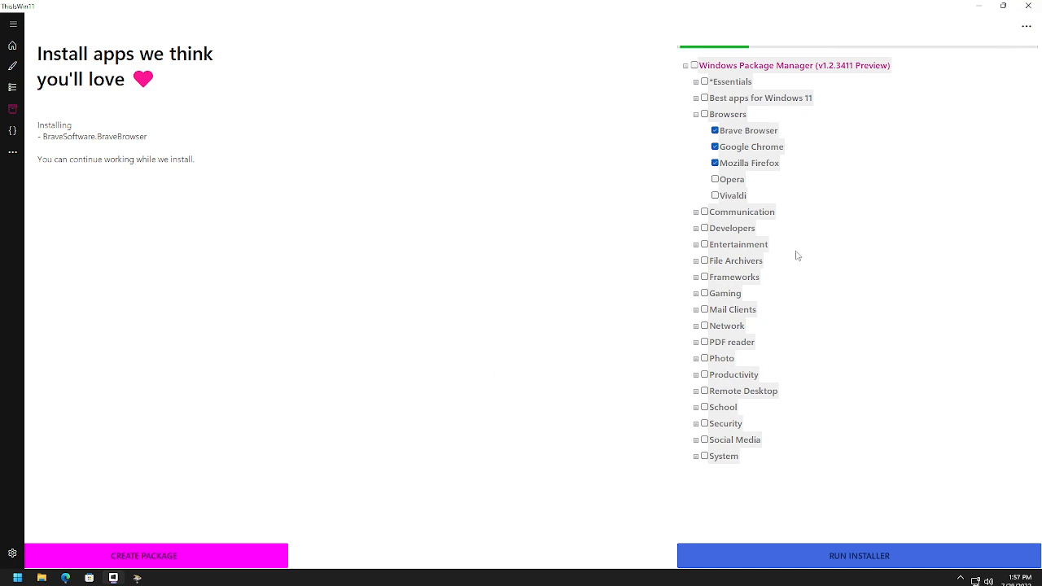
Shrink the ThisIsWin11 window to reveal the desktop and look through all apps in the Start menu while the installation runs
drag(641, 7, 471, 33)
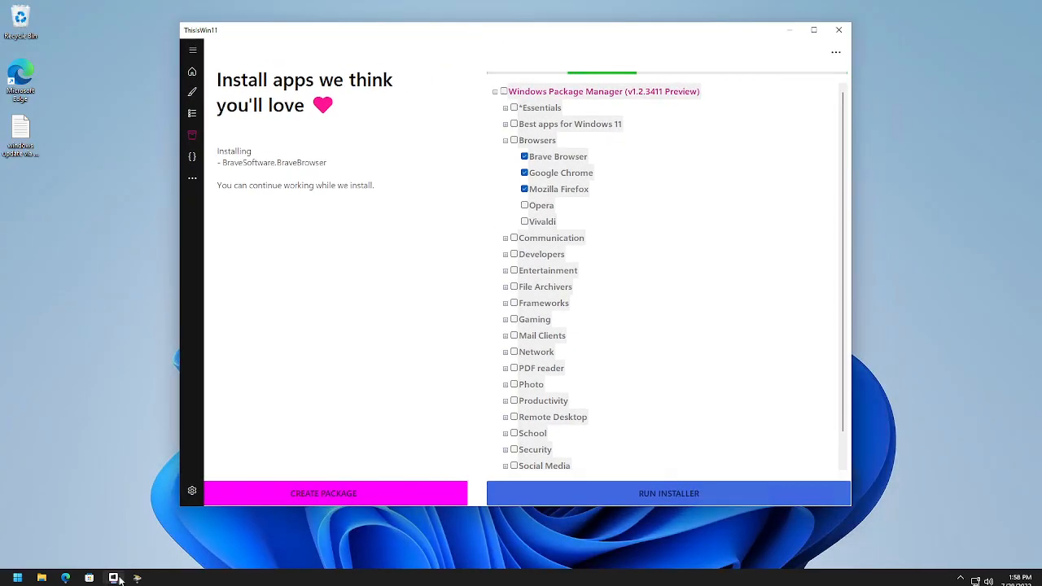
mouse_move(119, 579)
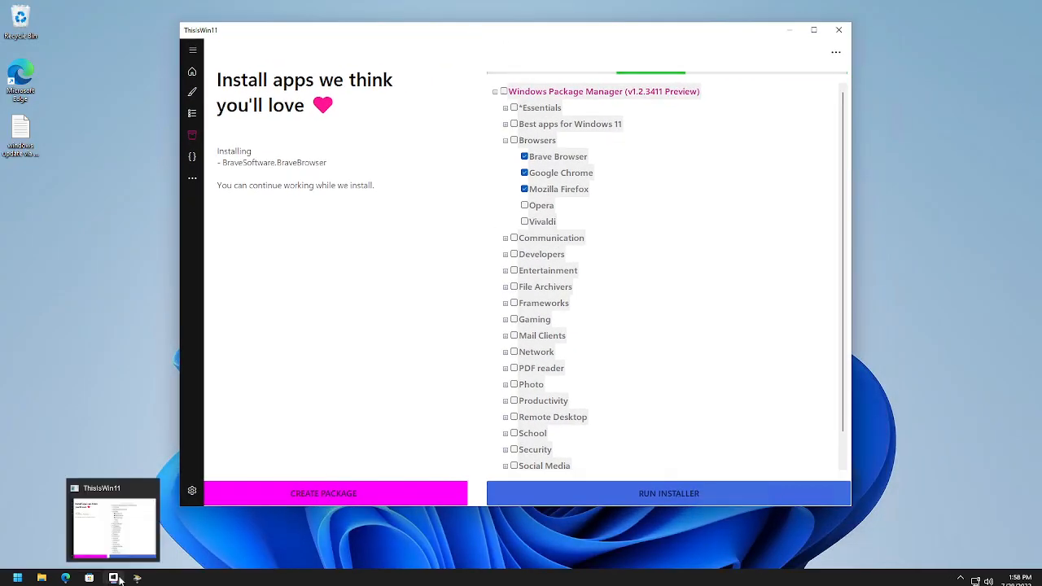
click(21, 578)
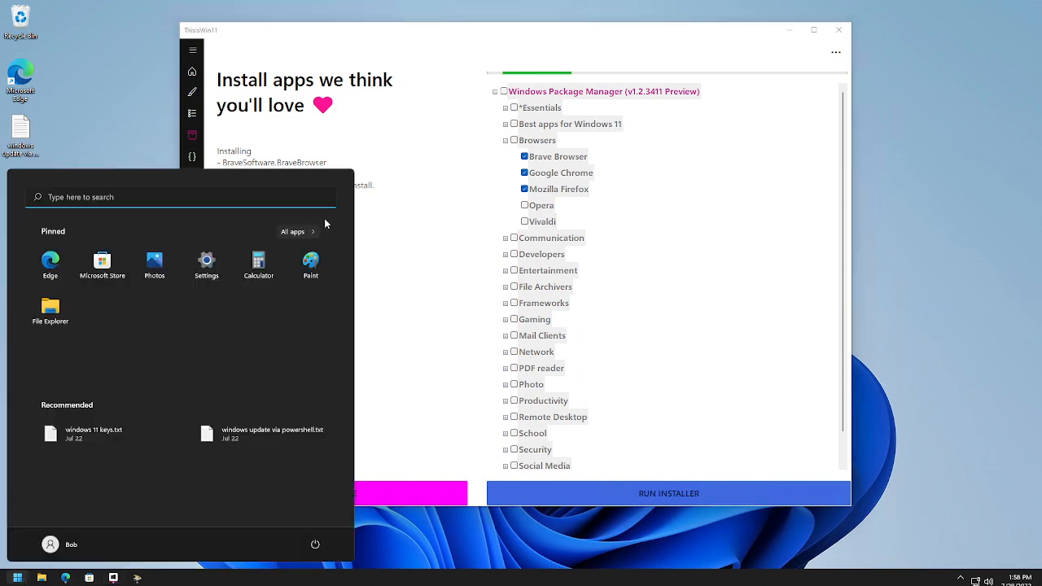
click(296, 233)
scroll(173, 306, down, 3)
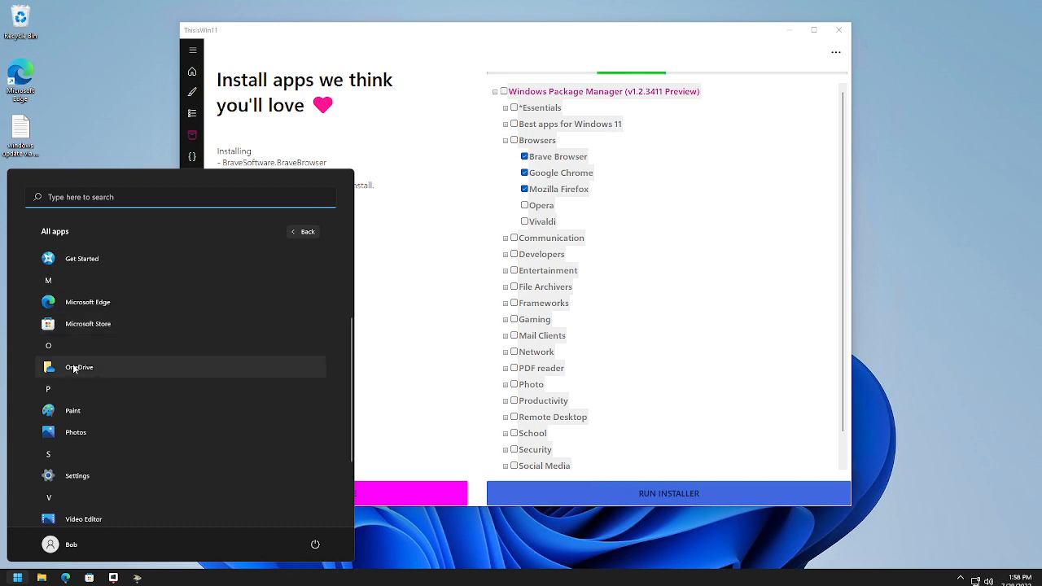
click(338, 33)
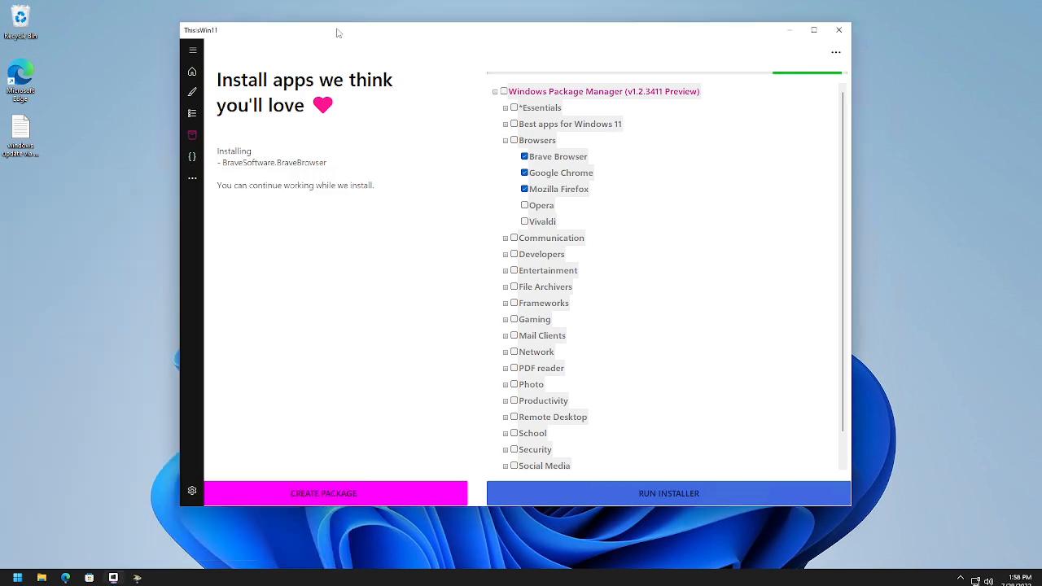
Run the Remove OneDrive script from PowerUI's Apps category and confirm running the selected task
click(193, 161)
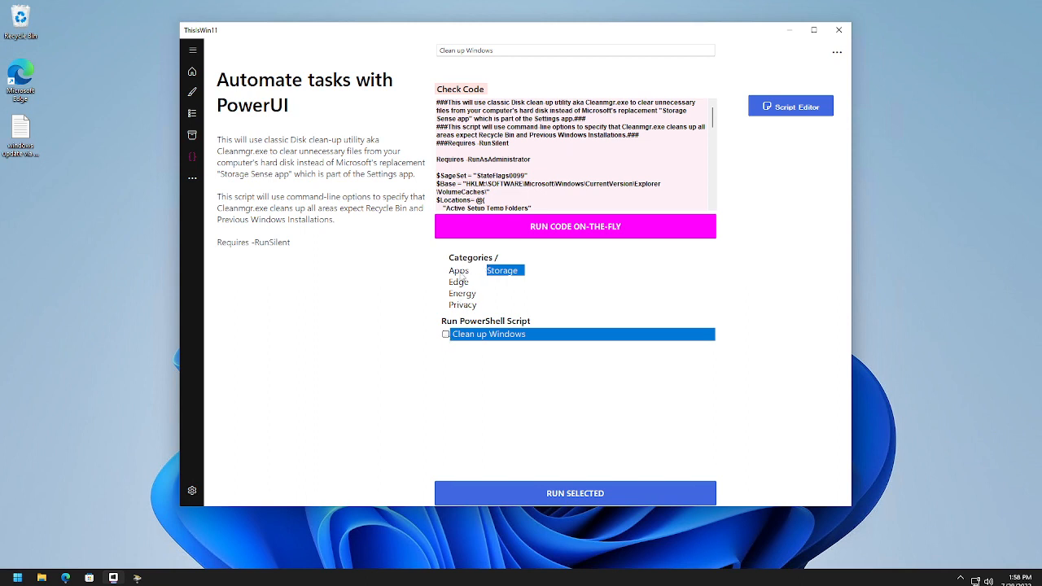
click(460, 276)
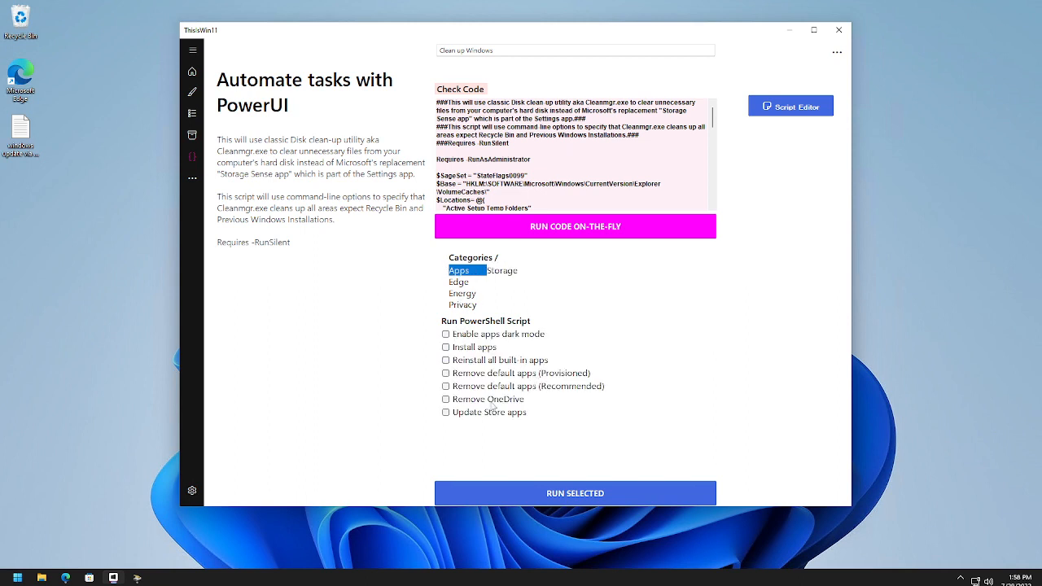
click(447, 400)
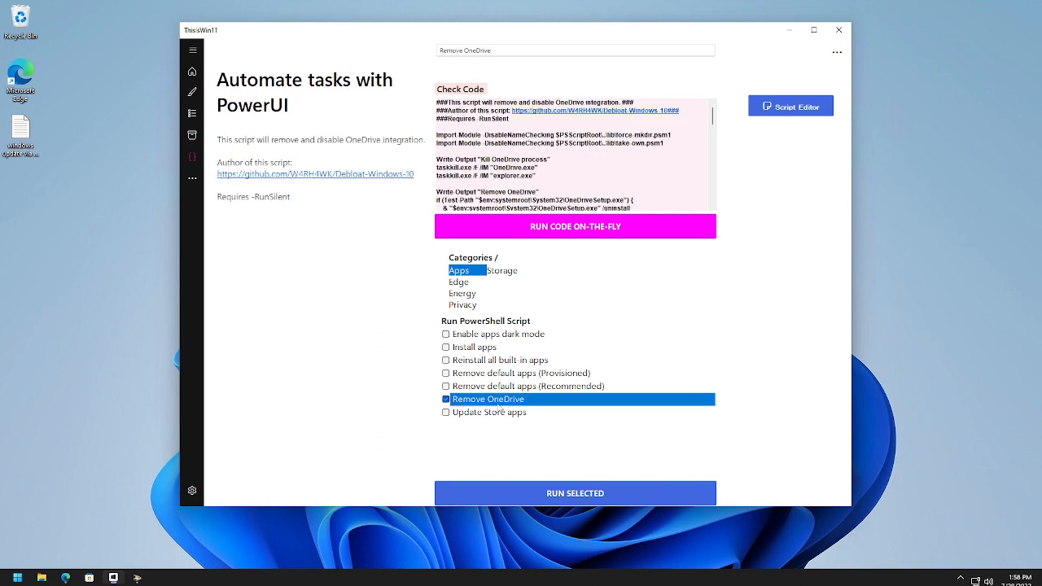
click(566, 492)
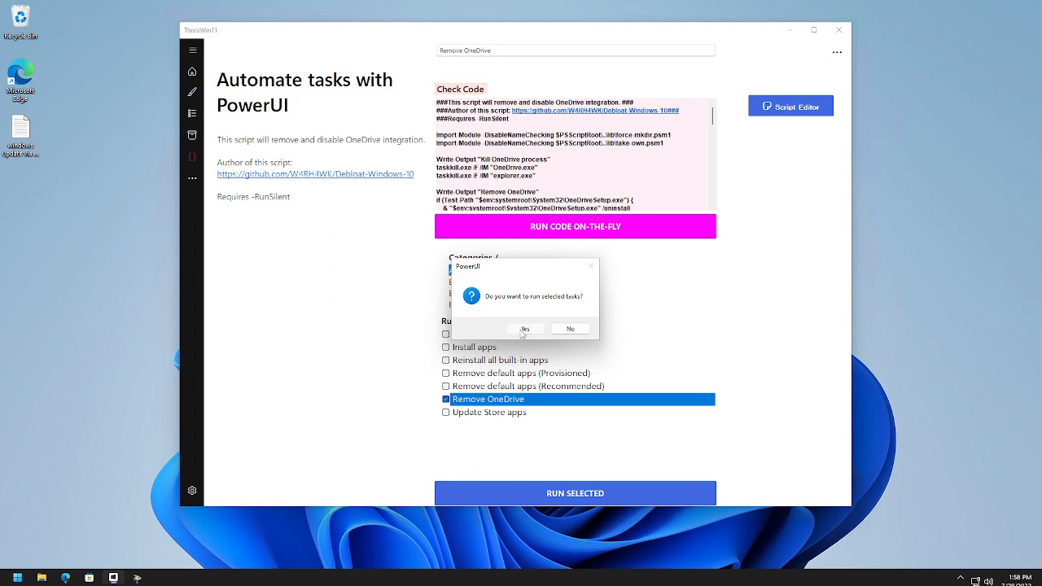
click(522, 332)
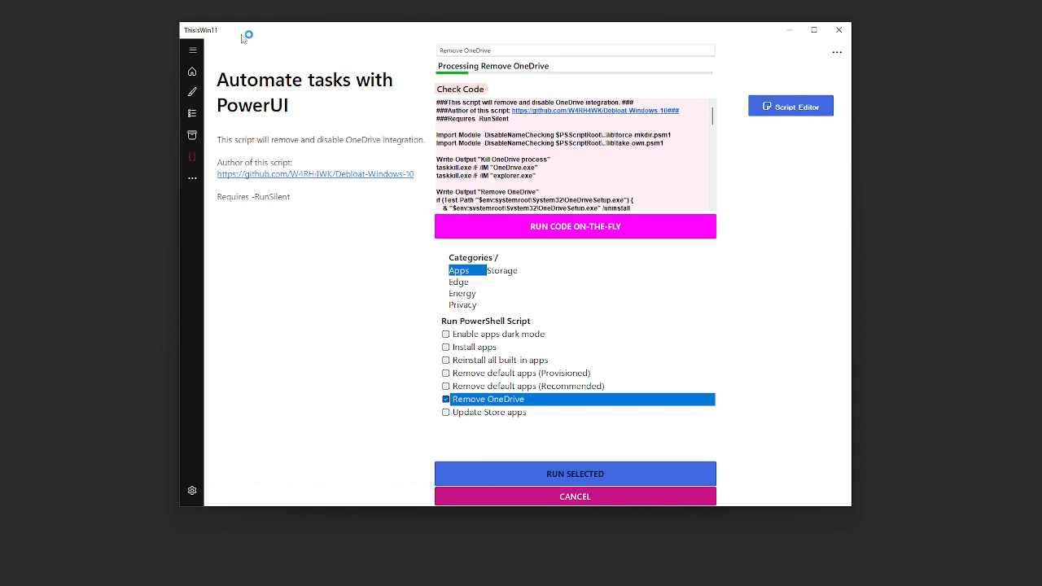
Return to the app installation module and check the browser installation progress, maximizing the window and restoring it to its smaller size
click(193, 137)
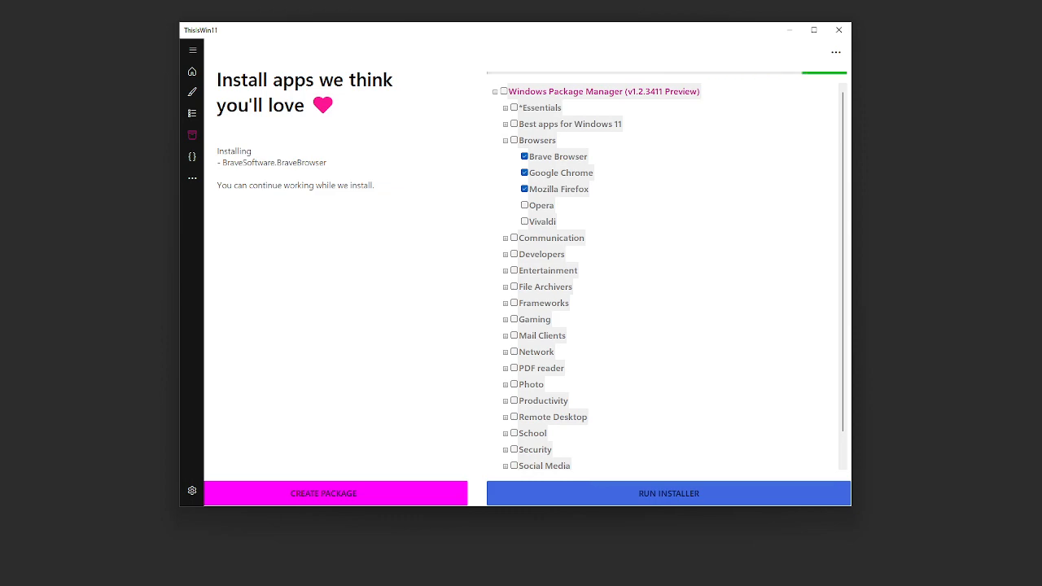
key(super+Up)
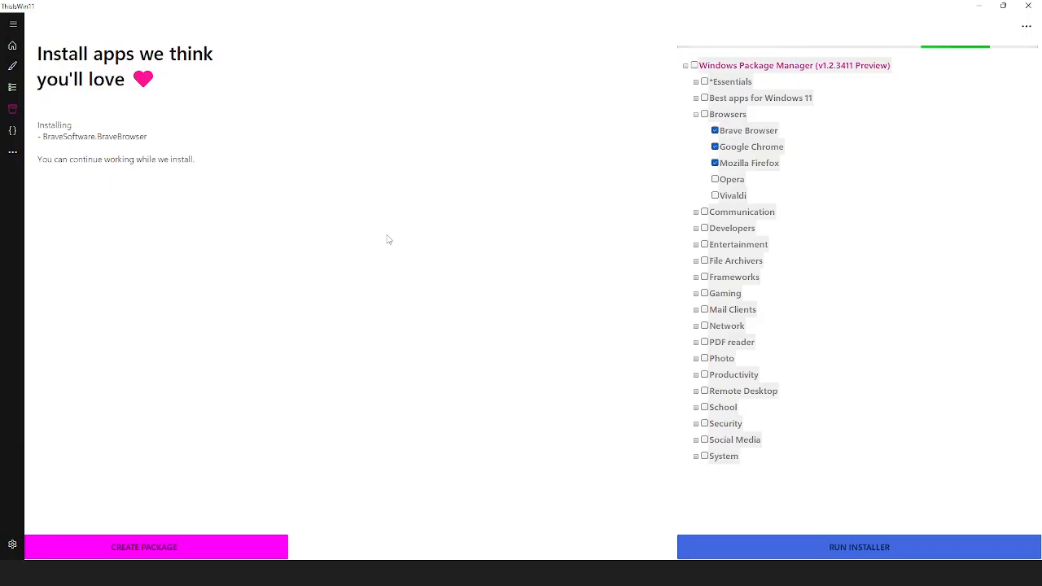
key(super+Down)
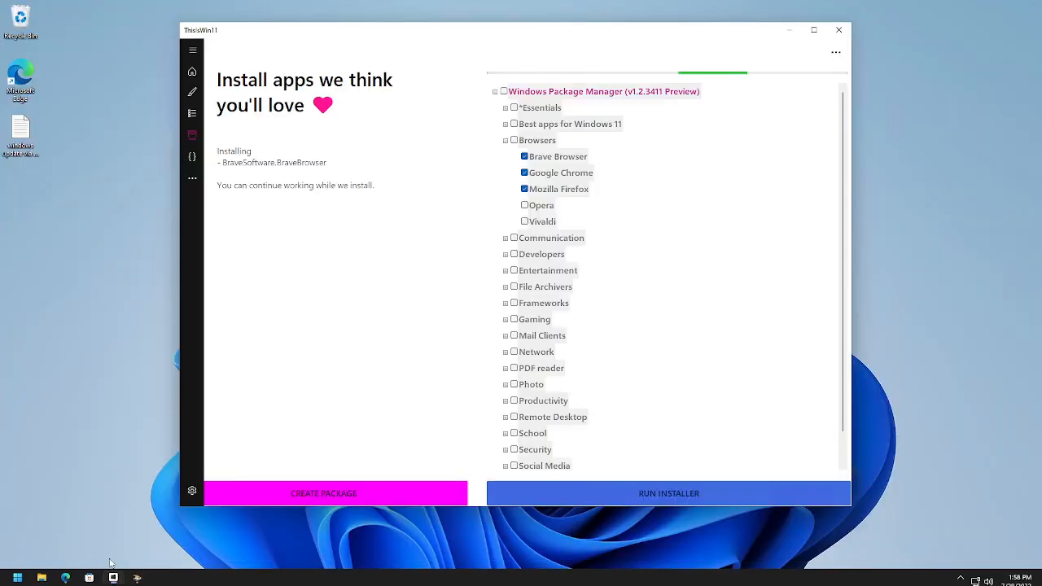
Bring up and dismiss the Disk Space Notification, acknowledge PowerUI's completion message, and shift the ThisIsWin11 window slightly across the desktop
click(137, 578)
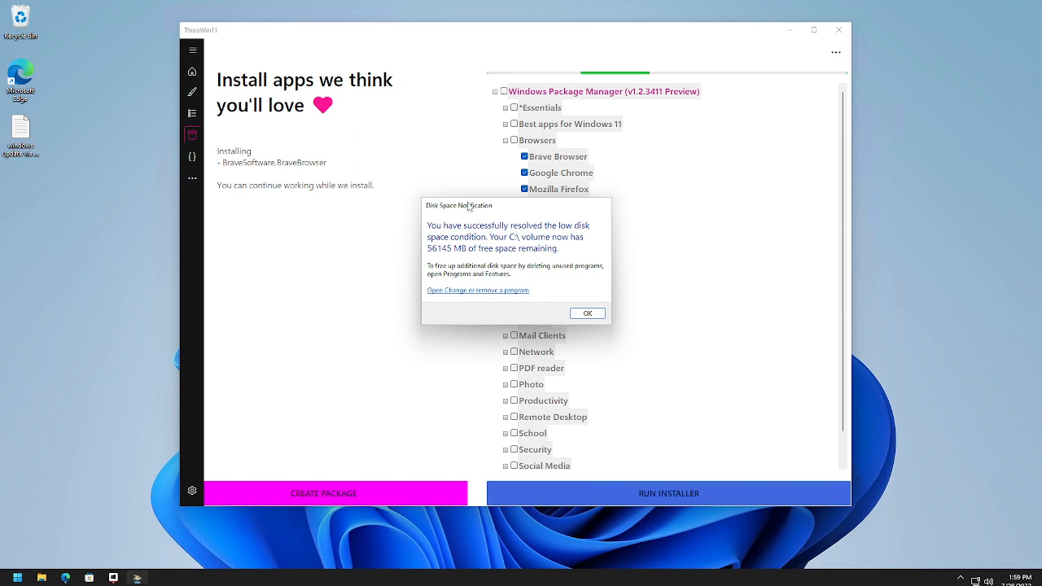
drag(433, 210, 290, 290)
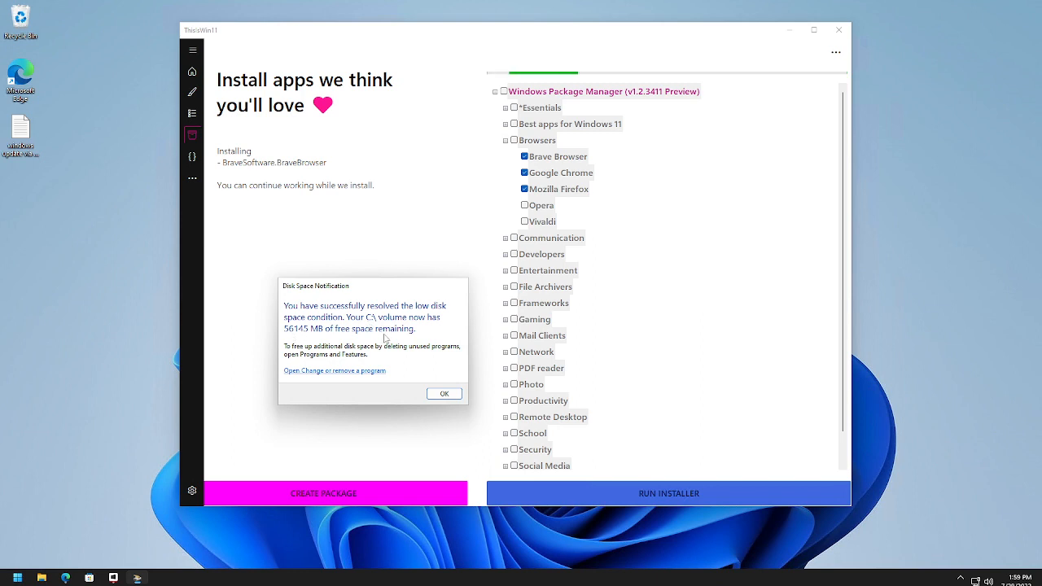
click(444, 393)
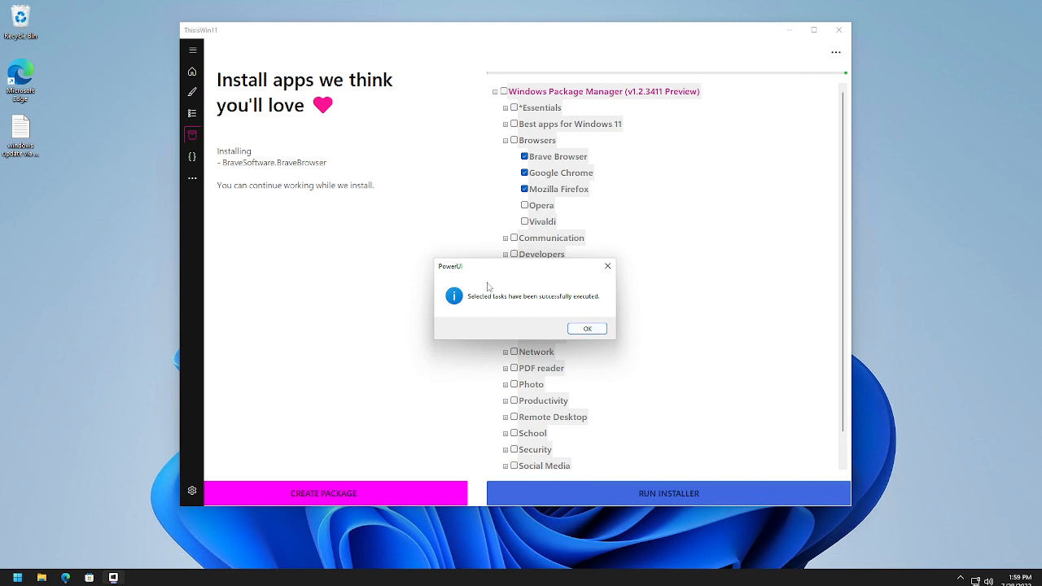
click(596, 330)
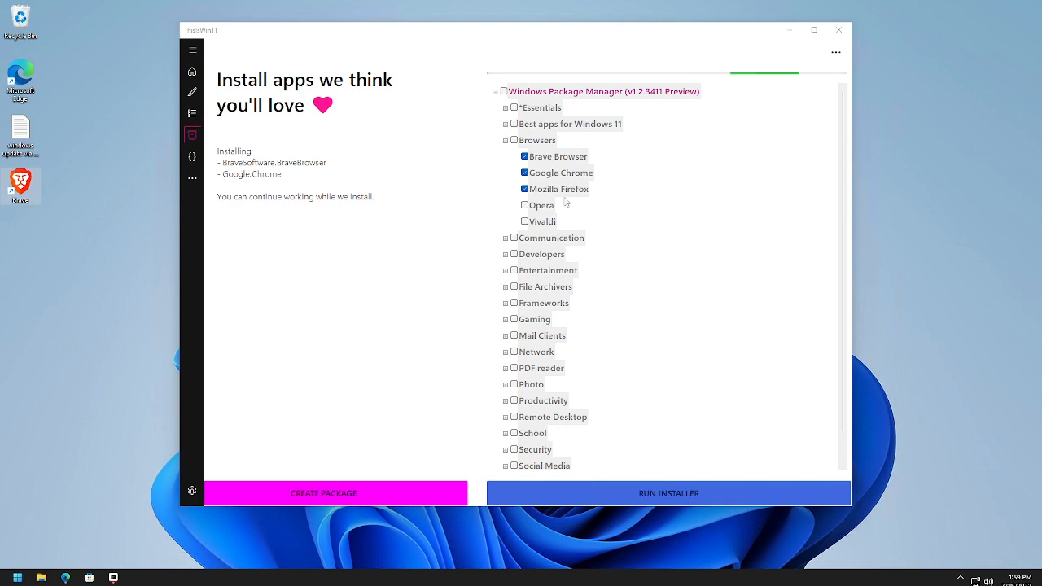
drag(461, 33, 499, 35)
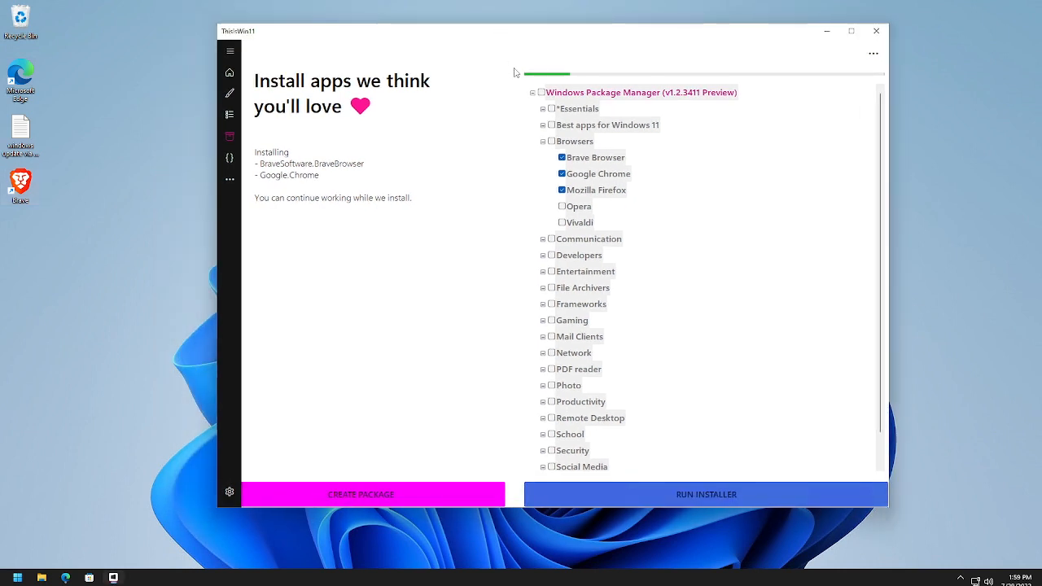